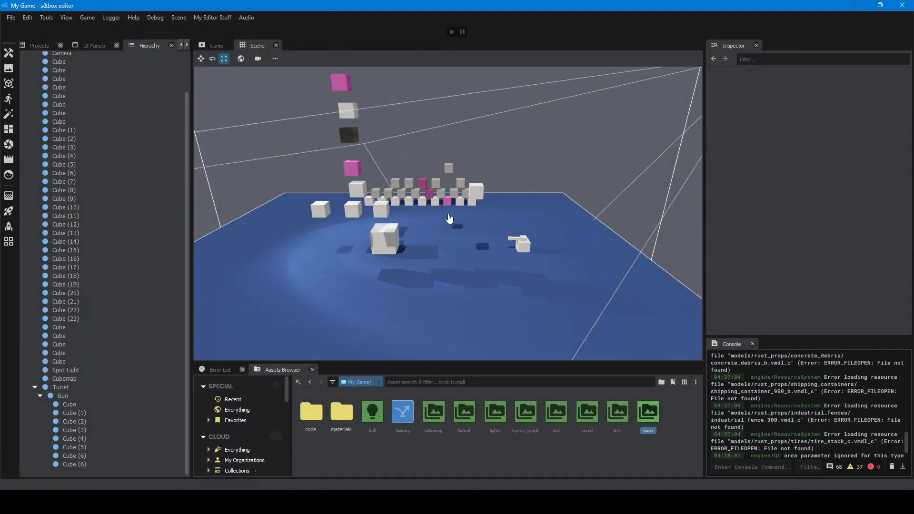
pyautogui.moveTo(325, 122)
pyautogui.mouseDown(button='right')
pyautogui.moveTo(304, 101)
pyautogui.moveTo(405, 86)
pyautogui.moveTo(304, 72)
pyautogui.moveTo(325, 101)
pyautogui.moveTo(324, 124)
pyautogui.moveTo(296, 95)
pyautogui.moveTo(286, 114)
pyautogui.moveTo(376, 111)
pyautogui.moveTo(353, 116)
pyautogui.moveTo(334, 98)
pyautogui.mouseUp(button='right')
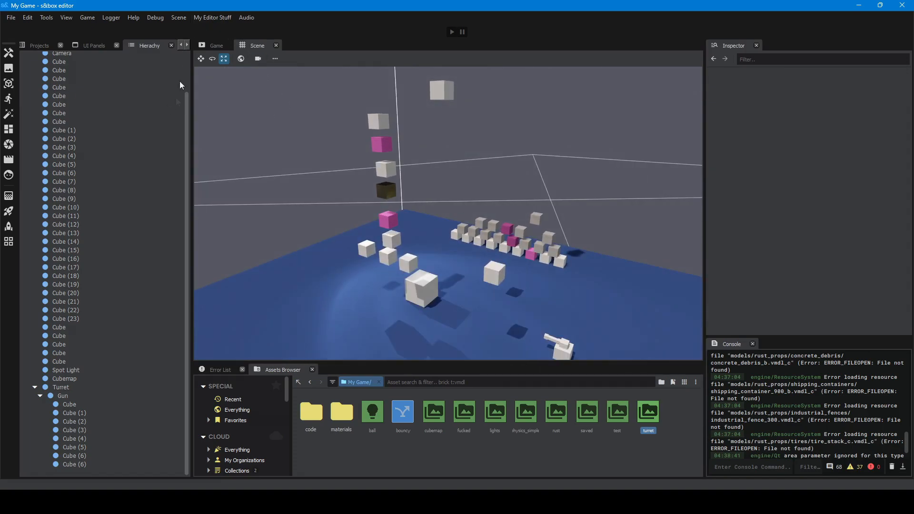
pyautogui.click(65, 18)
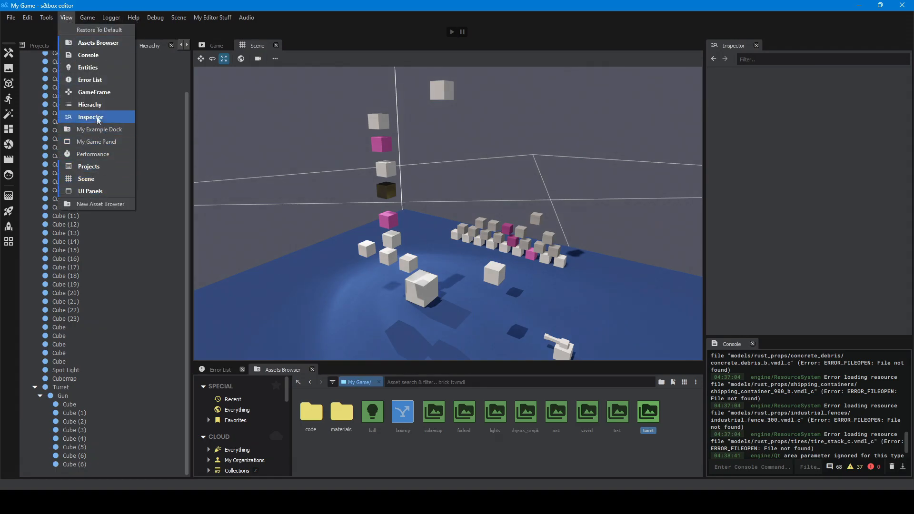
pyautogui.click(78, 178)
# - Create a new scene asset named test2 in the project's root folder
pyautogui.rightClick(484, 455)
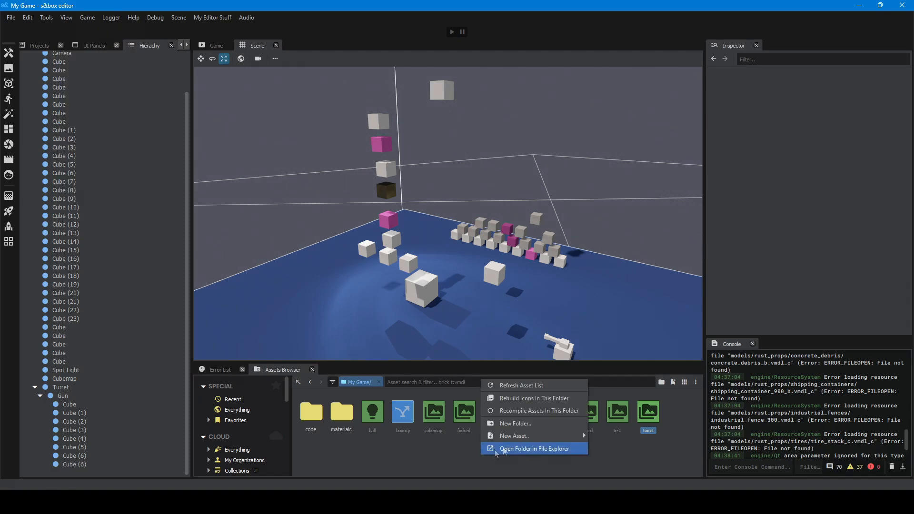
pyautogui.moveTo(533, 435)
pyautogui.click(630, 348)
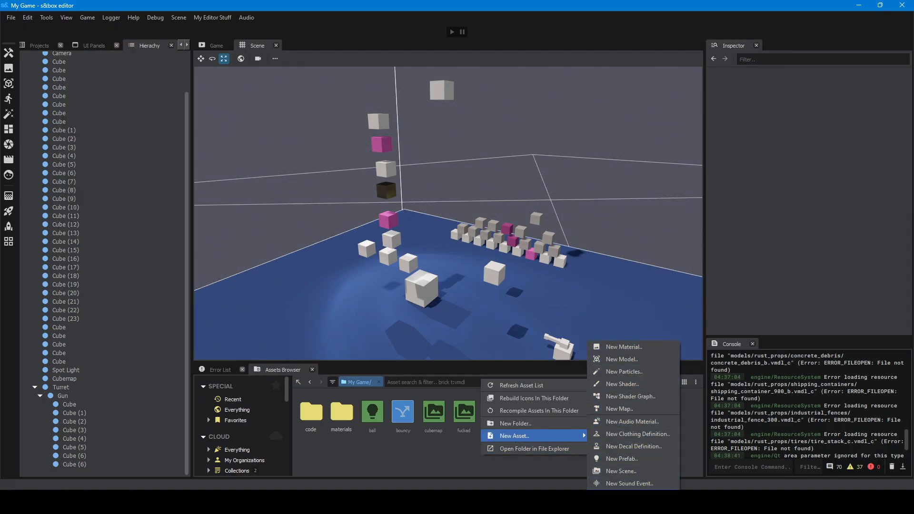
pyautogui.click(637, 470)
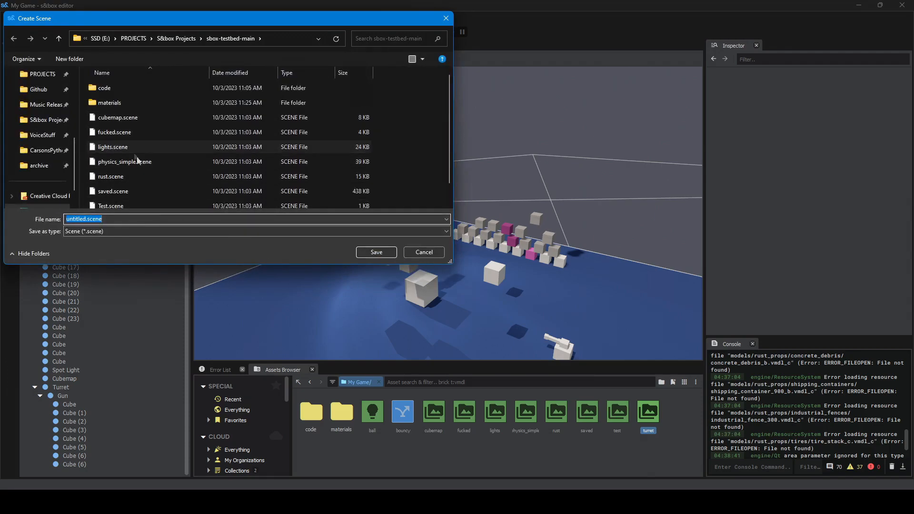
pyautogui.write('test')
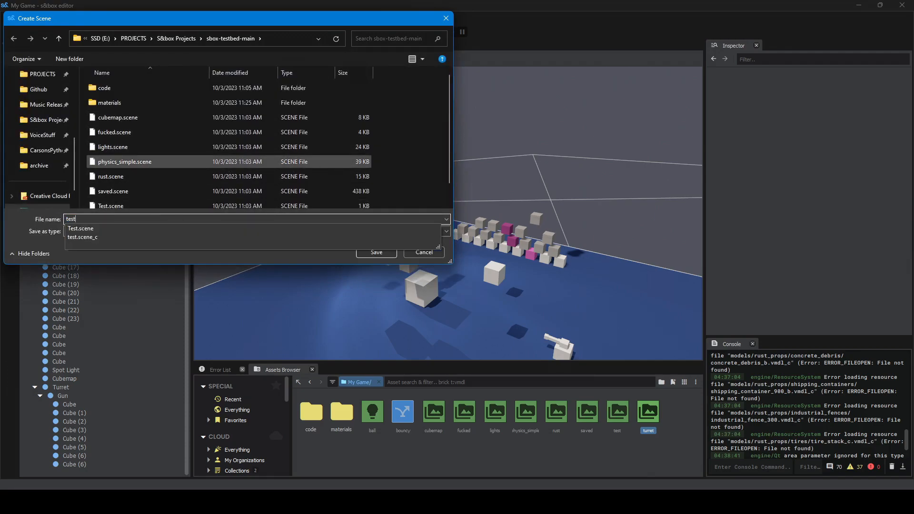
pyautogui.write('2')
pyautogui.press('Return')
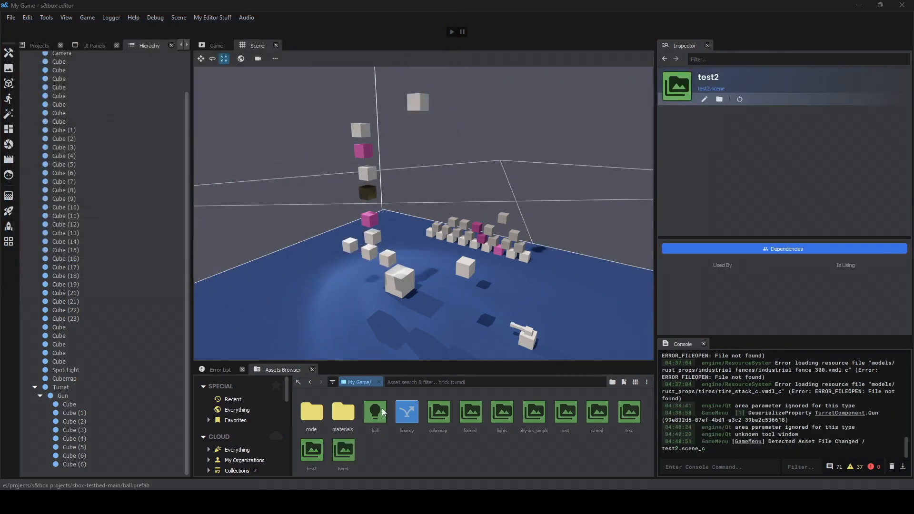
# - Open the existing test scene and add a cube to it
pyautogui.doubleClick(631, 414)
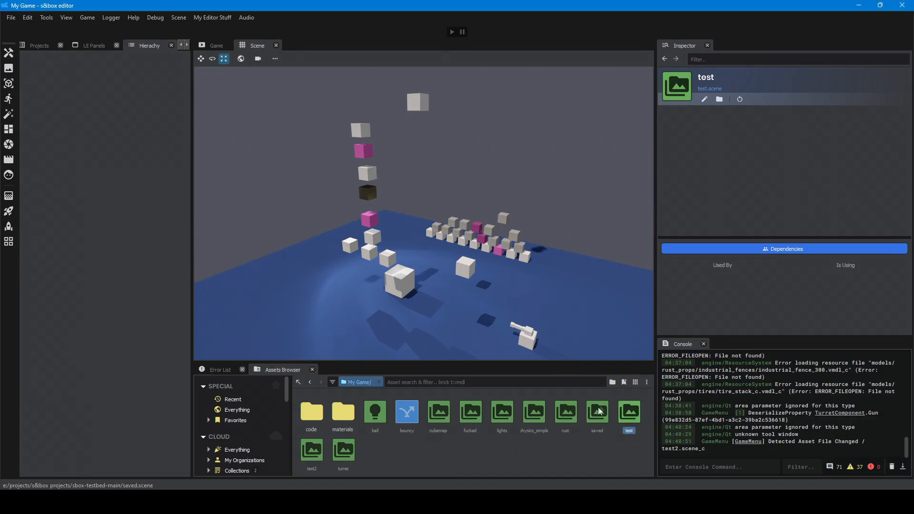
pyautogui.click(49, 61)
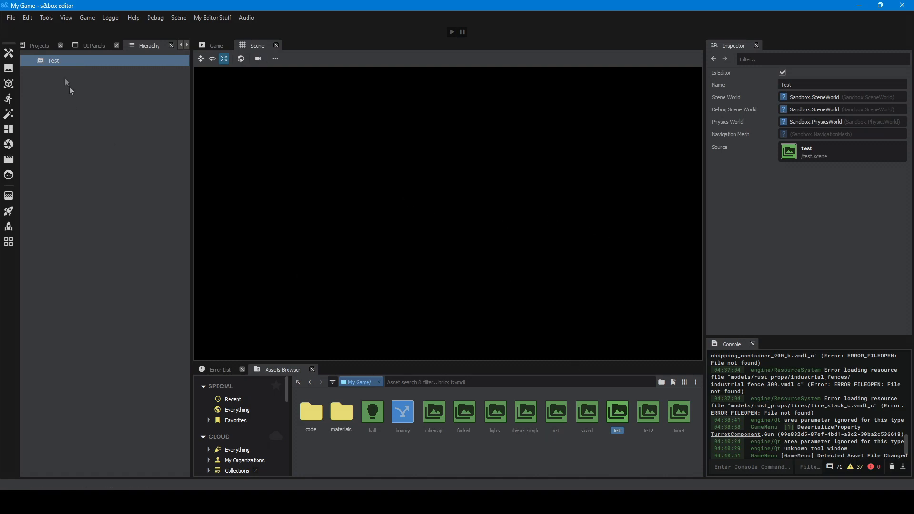
pyautogui.rightClick(78, 61)
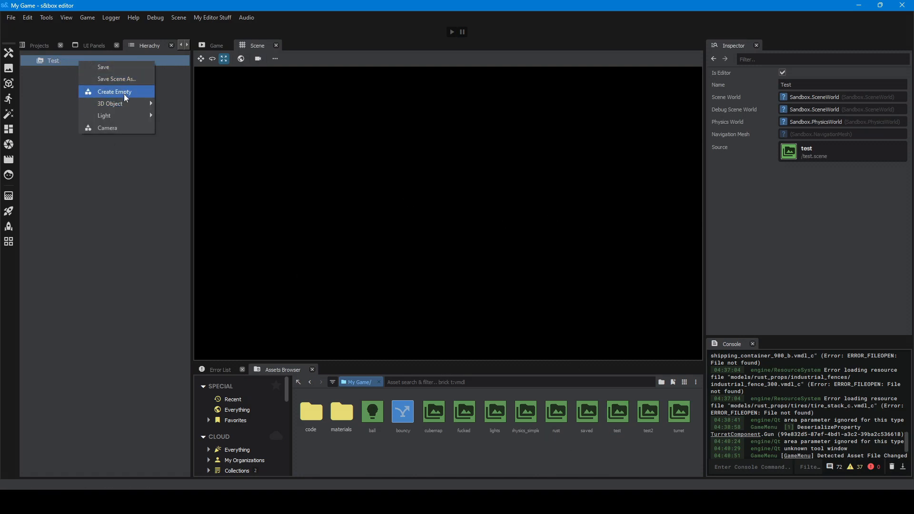
pyautogui.moveTo(136, 103)
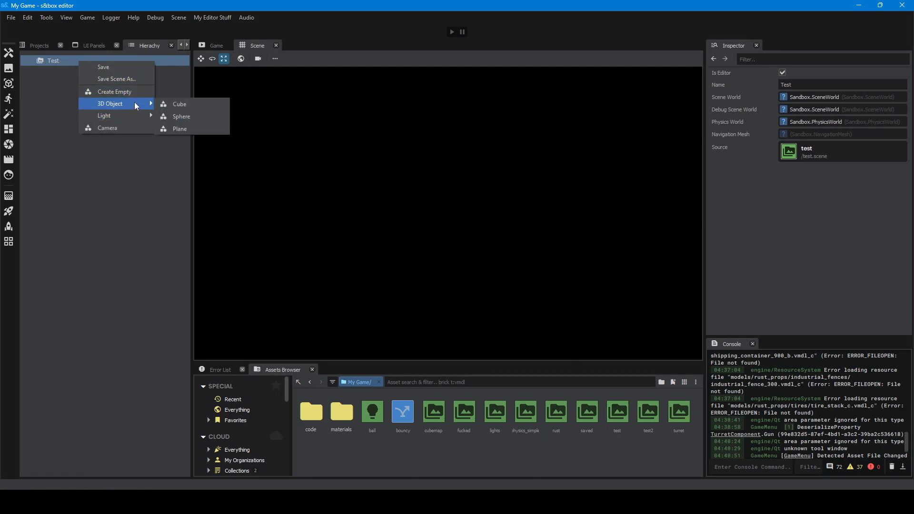
pyautogui.click(192, 103)
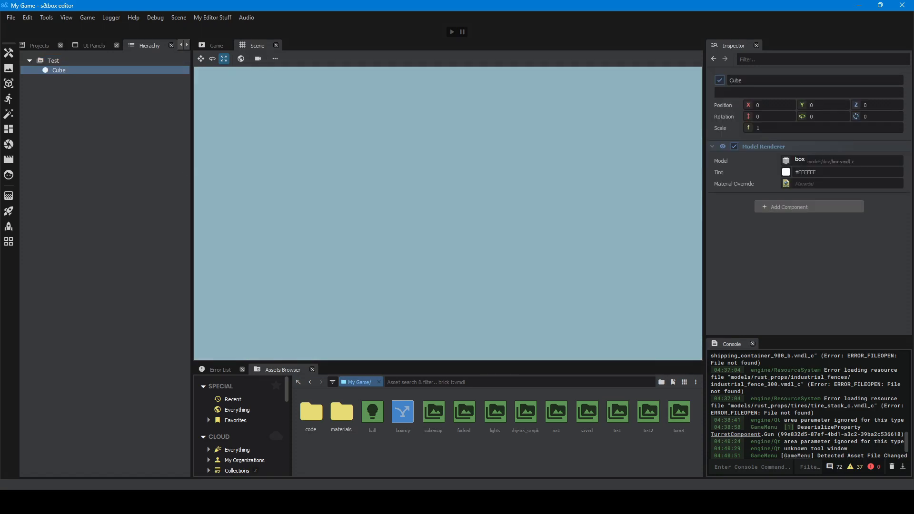
# - Add a camera to the Test scene and scale the cube up to a much larger size
pyautogui.rightClick(50, 61)
pyautogui.click(93, 130)
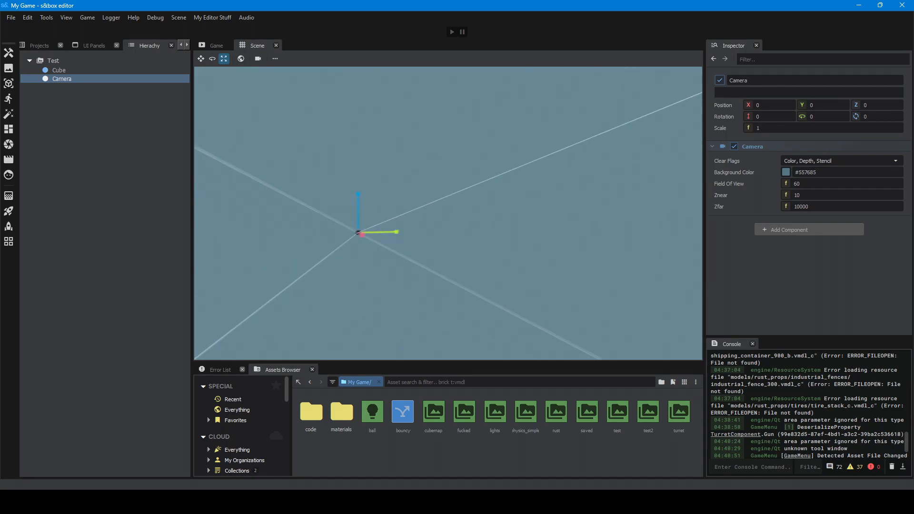
pyautogui.click(331, 177)
pyautogui.moveTo(356, 182); pyautogui.dragTo(500, 182)
# - Move the camera back from the cube along the X axis to about -4653
pyautogui.moveTo(499, 182); pyautogui.dragTo(519, 180, button='right')
pyautogui.moveTo(519, 181); pyautogui.dragTo(477, 185, button='right')
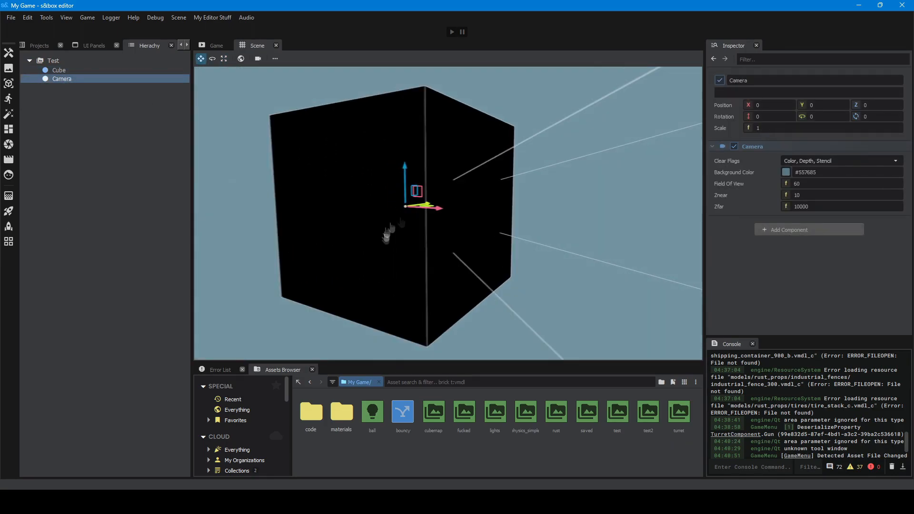
pyautogui.moveTo(419, 207); pyautogui.dragTo(240, 197)
pyautogui.moveTo(241, 197); pyautogui.dragTo(210, 213, button='right')
# - Review the scene view's gizmo and camera options and adjust the view camera's movement speed
pyautogui.click(275, 59)
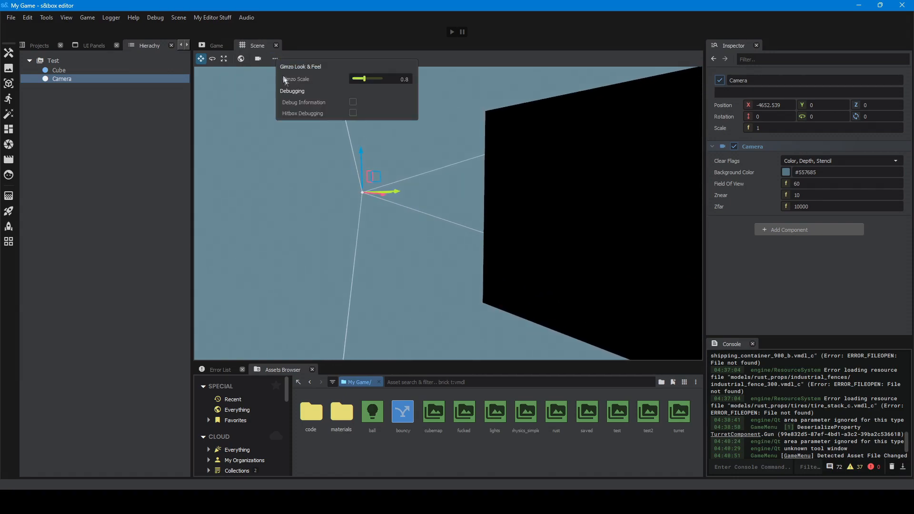
pyautogui.click(257, 58)
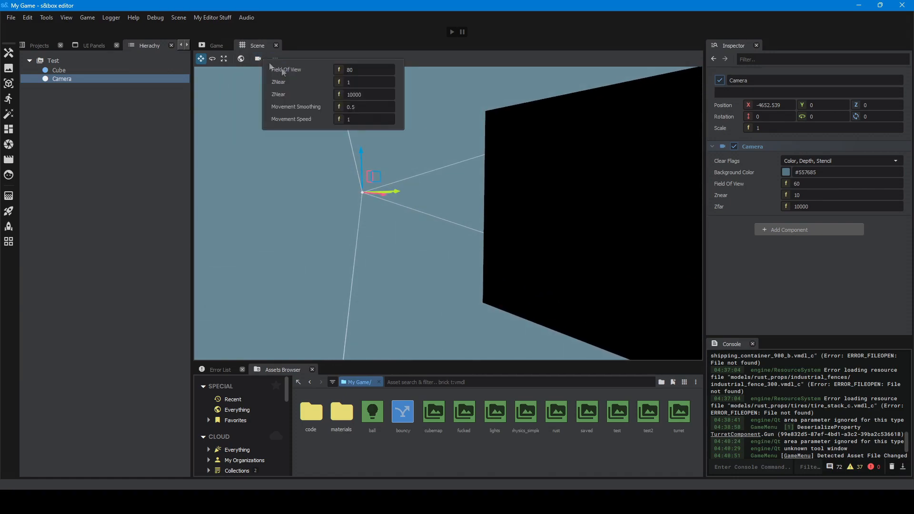
pyautogui.moveTo(360, 119); pyautogui.dragTo(363, 119)
pyautogui.moveTo(381, 200); pyautogui.dragTo(381, 219, button='right')
pyautogui.click(260, 57)
pyautogui.click(281, 56)
# - Switch hitbox debugging on and off in the scene view, and do the same with debug information
pyautogui.click(275, 58)
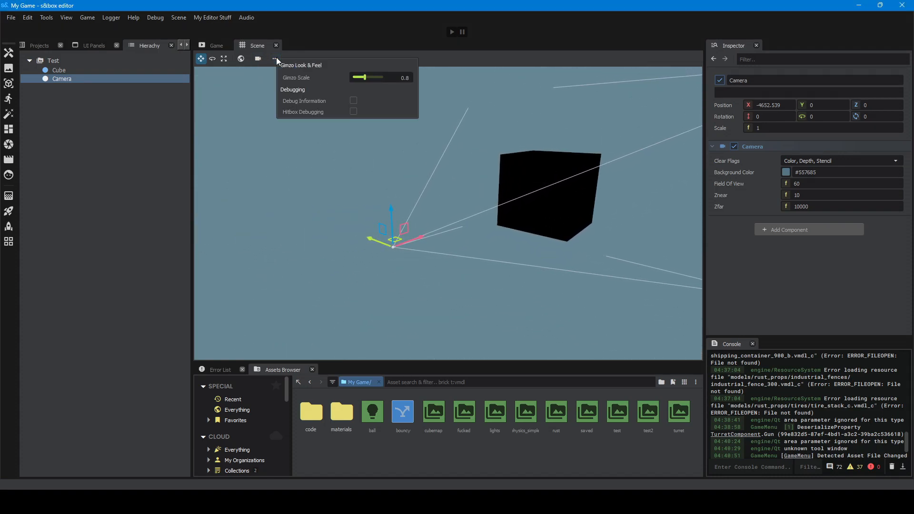
pyautogui.click(353, 112)
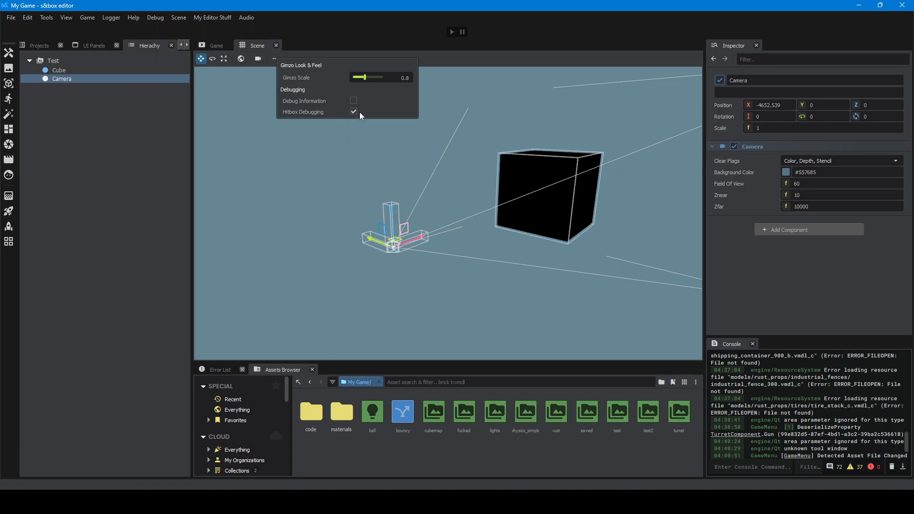
pyautogui.click(354, 112)
pyautogui.click(353, 101)
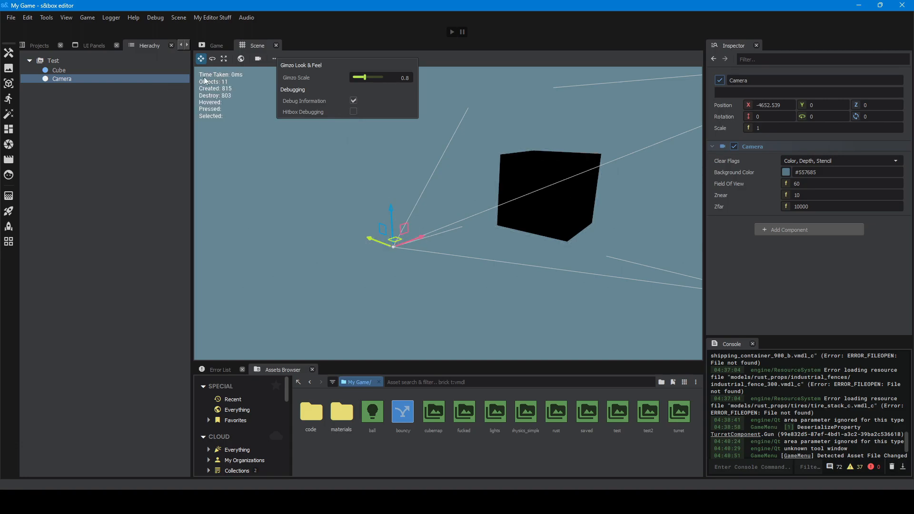
pyautogui.click(353, 100)
# - Reduce the gizmo scale to about 0.64 and check the camera's picture in the game view
pyautogui.moveTo(365, 77); pyautogui.dragTo(377, 84)
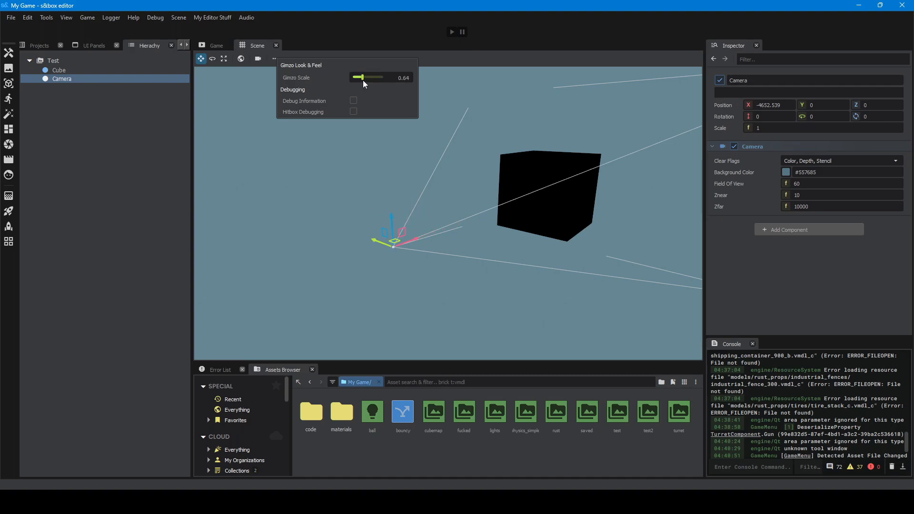
pyautogui.click(214, 48)
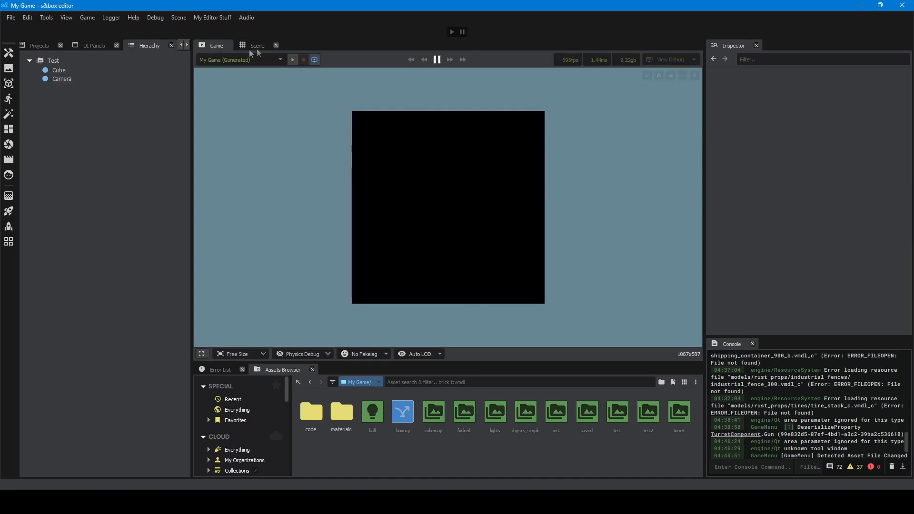
pyautogui.click(258, 45)
# - Add a directional light beside the cube at about Y 2410, Z 563, with its roll rotated to about 174 degrees
pyautogui.moveTo(624, 231); pyautogui.dragTo(557, 219, button='right')
pyautogui.rightClick(50, 60)
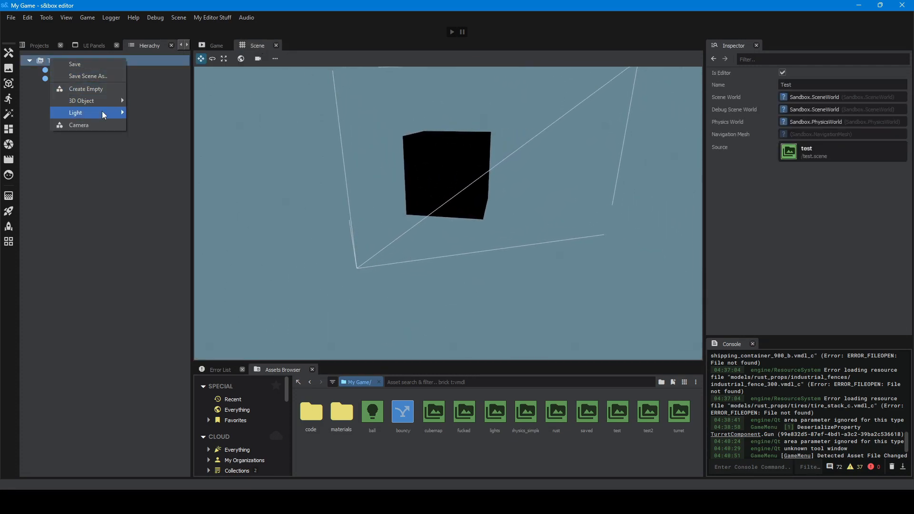
pyautogui.moveTo(103, 117)
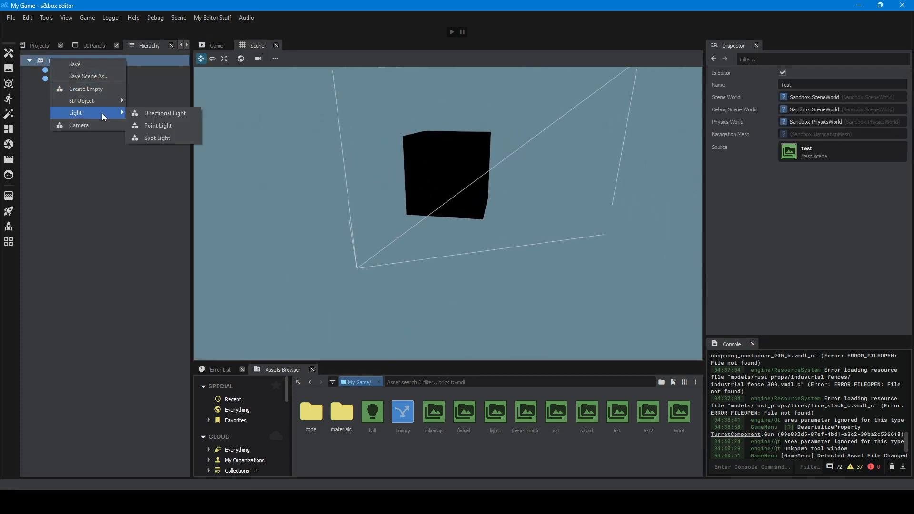
pyautogui.click(167, 113)
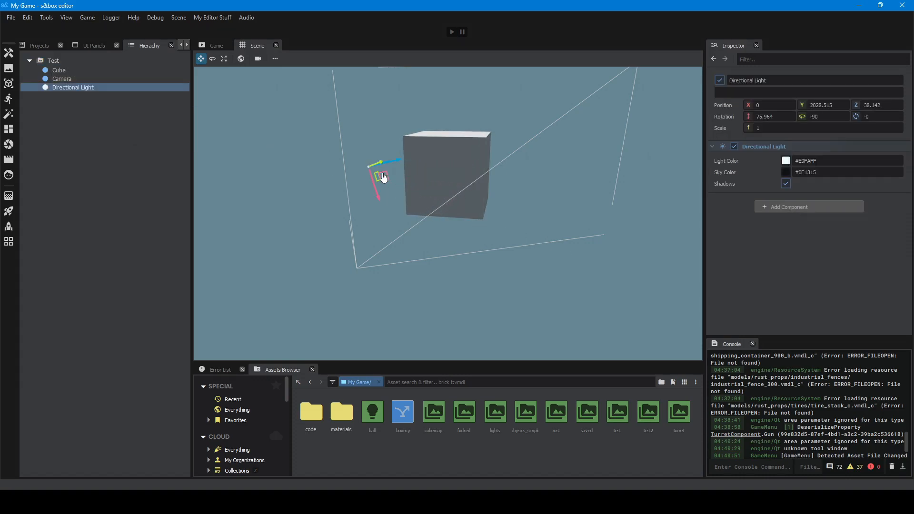
pyautogui.press('e')
pyautogui.moveTo(367, 152)
pyautogui.mouseDown()
pyautogui.moveTo(337, 149)
pyautogui.moveTo(350, 149)
pyautogui.mouseUp()
pyautogui.moveTo(445, 176)
pyautogui.mouseDown(button='right')
pyautogui.moveTo(429, 175)
pyautogui.moveTo(447, 172)
pyautogui.mouseUp(button='right')
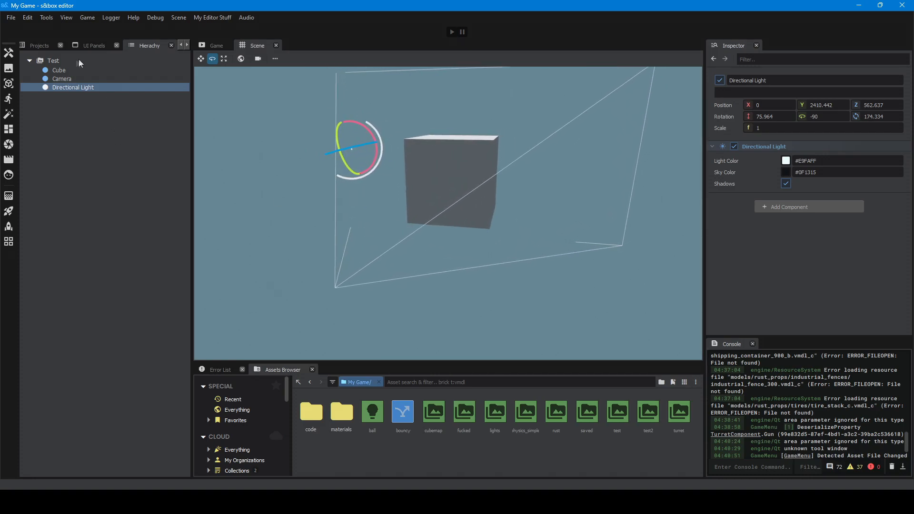
# - Add a plane and scale it up into a large floor beneath the cube
pyautogui.rightClick(59, 62)
pyautogui.moveTo(105, 105)
pyautogui.click(191, 120)
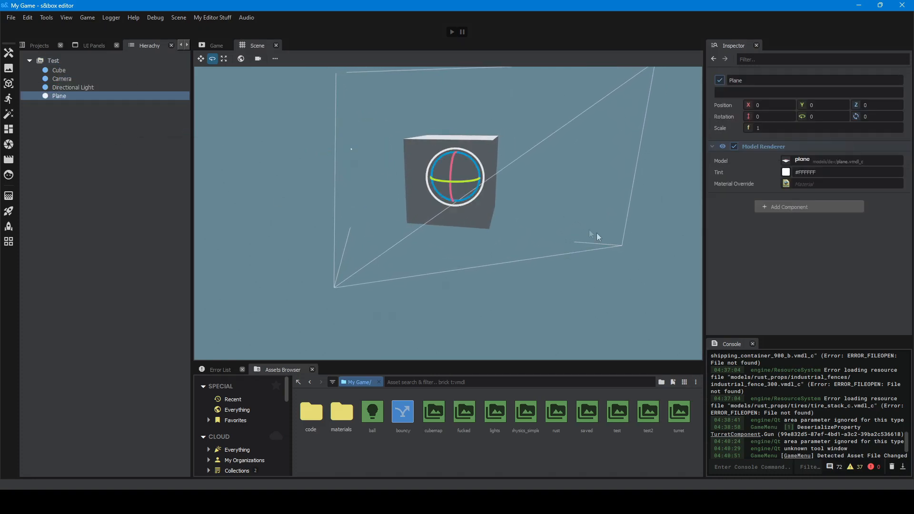
pyautogui.moveTo(531, 204); pyautogui.dragTo(524, 205, button='right')
pyautogui.press('w')
pyautogui.press('e')
pyautogui.press('r')
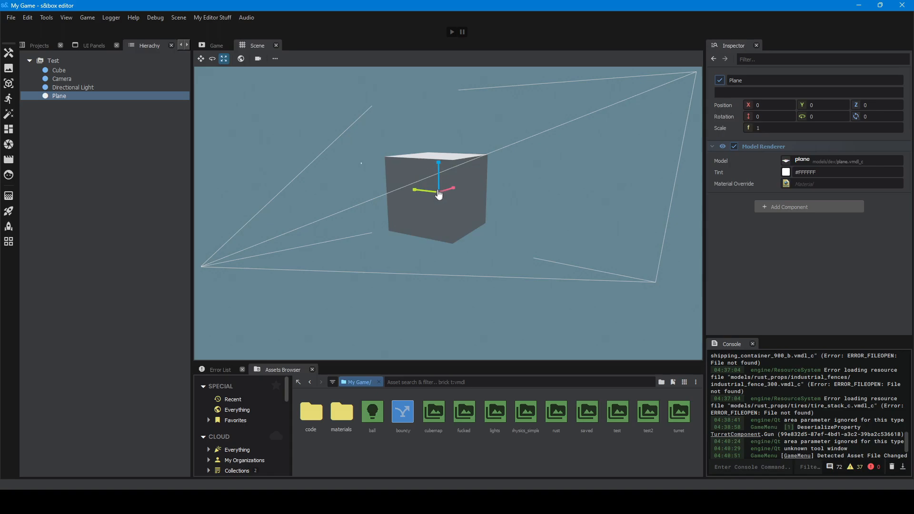
pyautogui.moveTo(434, 195); pyautogui.dragTo(281, 231)
pyautogui.press('w')
pyautogui.press('e')
pyautogui.press('w')
# - Scale the cube down to about 14.47 and lower it toward the floor to about Z -585
pyautogui.moveTo(497, 232); pyautogui.dragTo(496, 167, button='right')
pyautogui.click(495, 167)
pyautogui.scroll(-5, 476, 191)
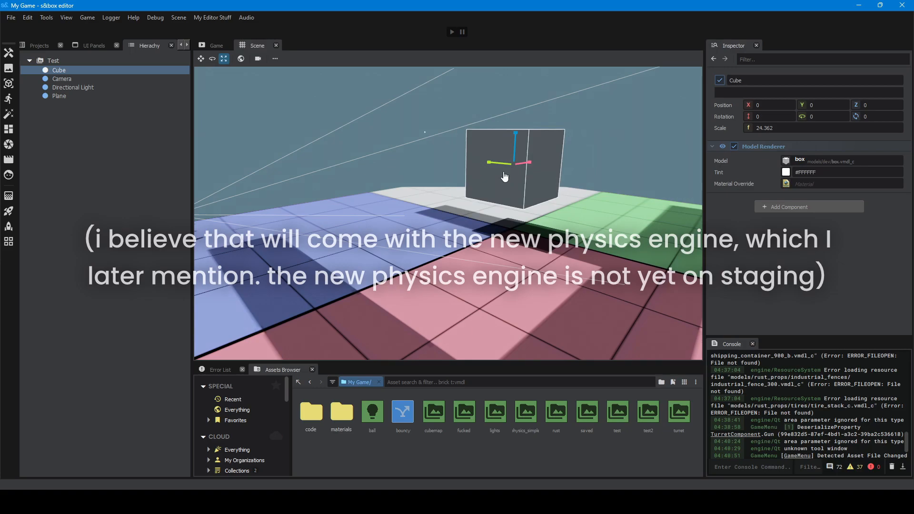
pyautogui.moveTo(476, 192); pyautogui.dragTo(481, 190)
pyautogui.press('w')
pyautogui.moveTo(513, 146); pyautogui.dragTo(513, 181)
pyautogui.moveTo(513, 180); pyautogui.dragTo(586, 184, button='right')
# - Review the component properties of the camera, the cube and the directional light
pyautogui.click(76, 78)
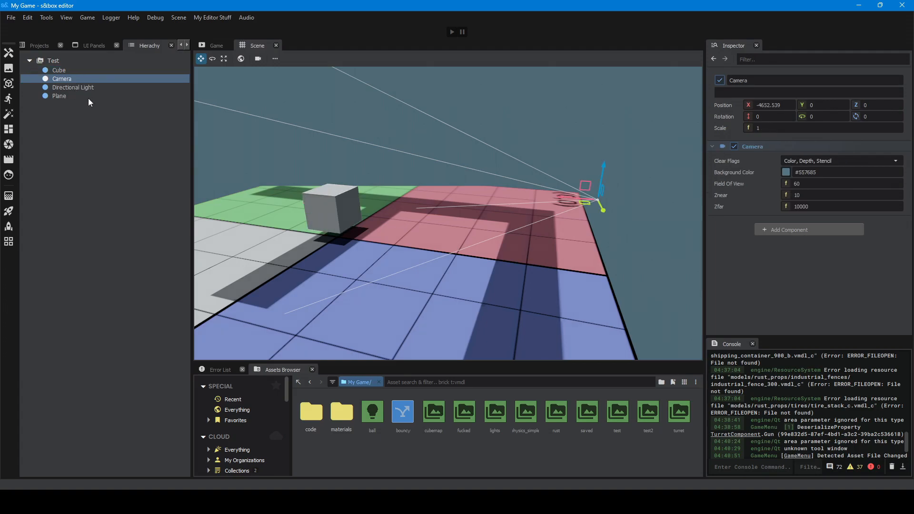
pyautogui.click(92, 70)
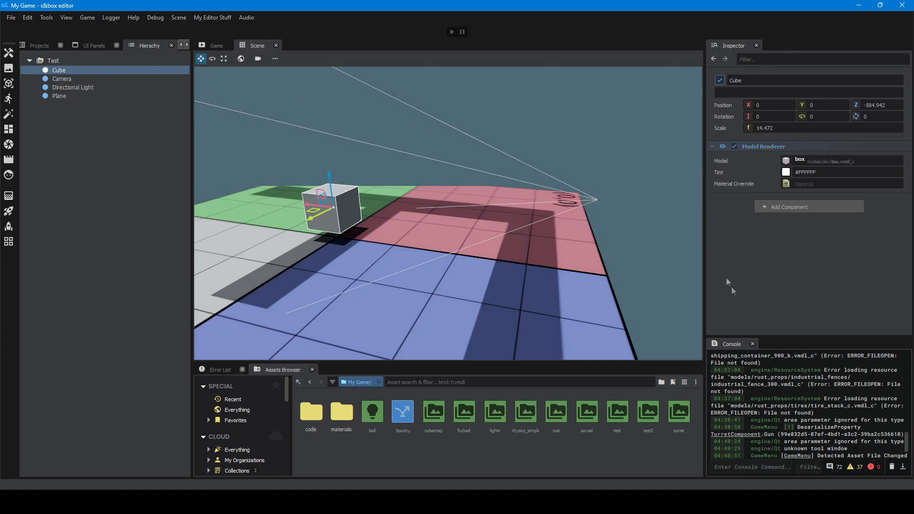
pyautogui.rightClick(109, 86)
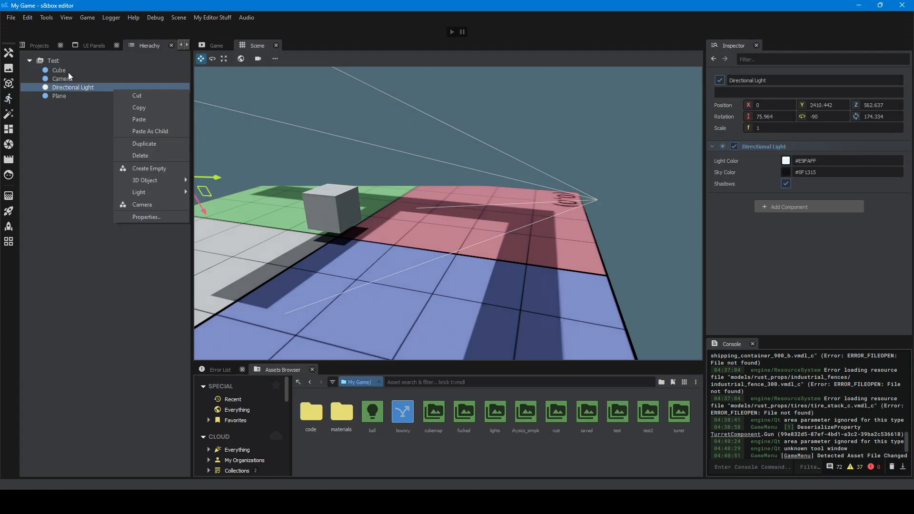
pyautogui.press('Escape')
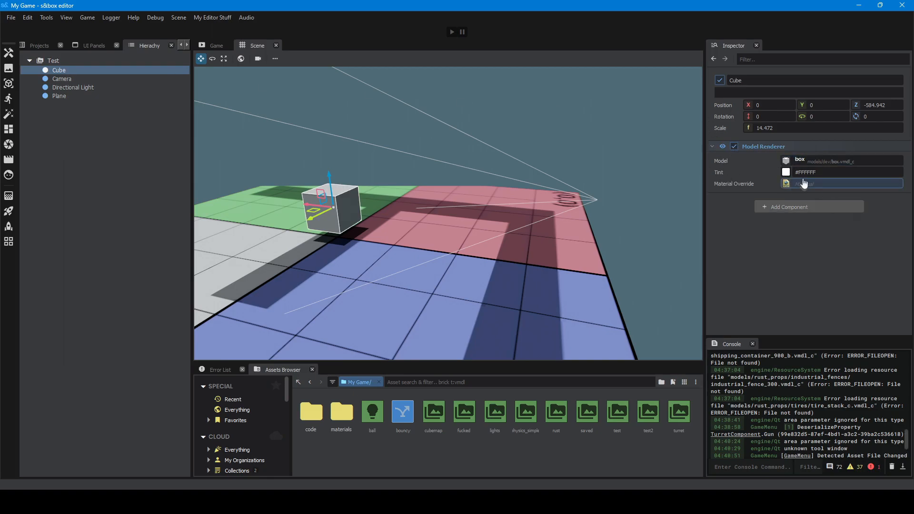
# - Look over the cube and floor, and play the scene through its camera
pyautogui.moveTo(362, 190); pyautogui.dragTo(595, 188, button='right')
pyautogui.press('w')
pyautogui.press('a')
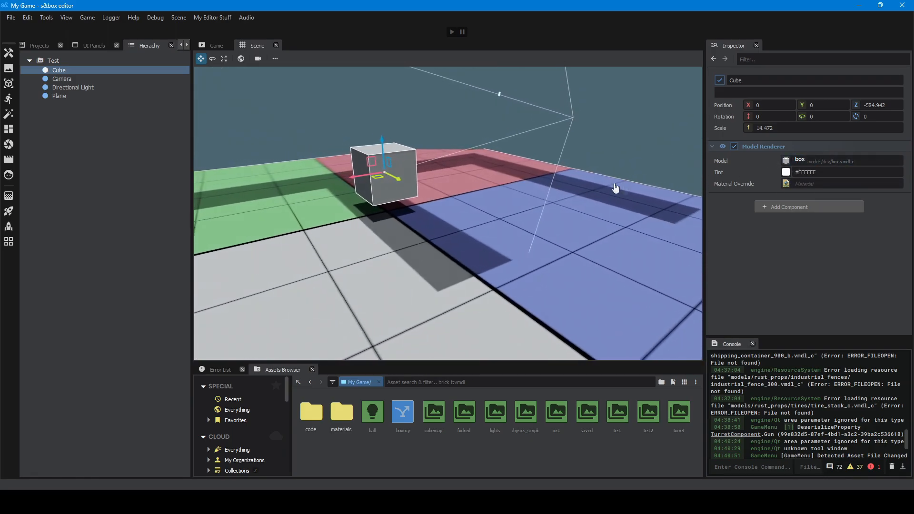
pyautogui.click(438, 261)
pyautogui.click(389, 167)
pyautogui.moveTo(504, 225); pyautogui.dragTo(451, 216, button='right')
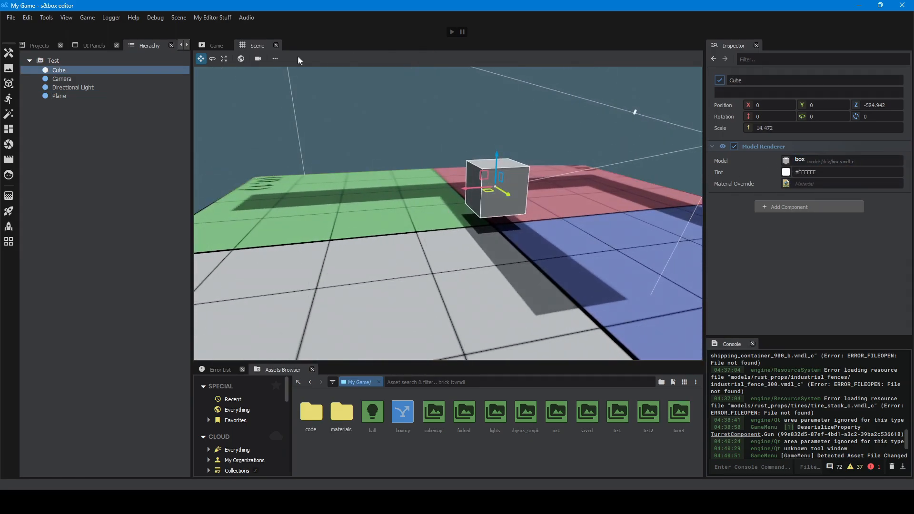
pyautogui.click(452, 32)
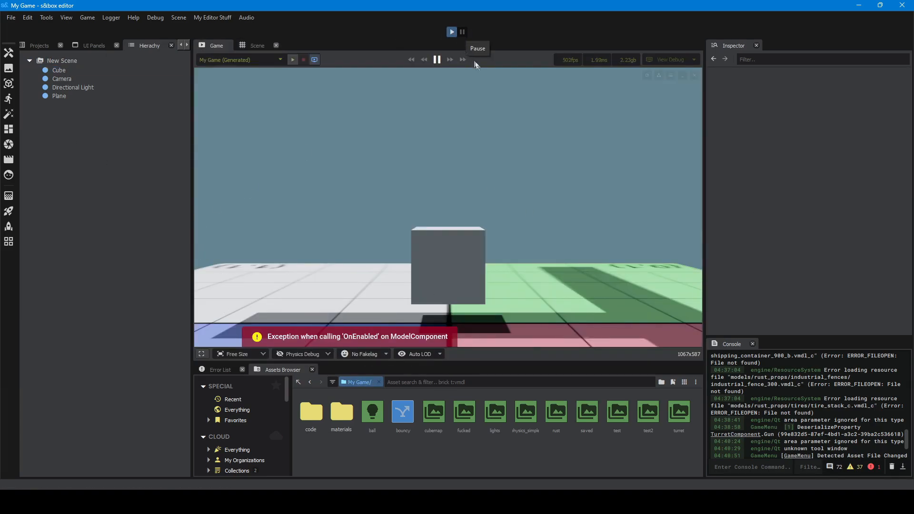
# - Stop the running game and return to the Scene view to look over the cube and floor
pyautogui.click(391, 335)
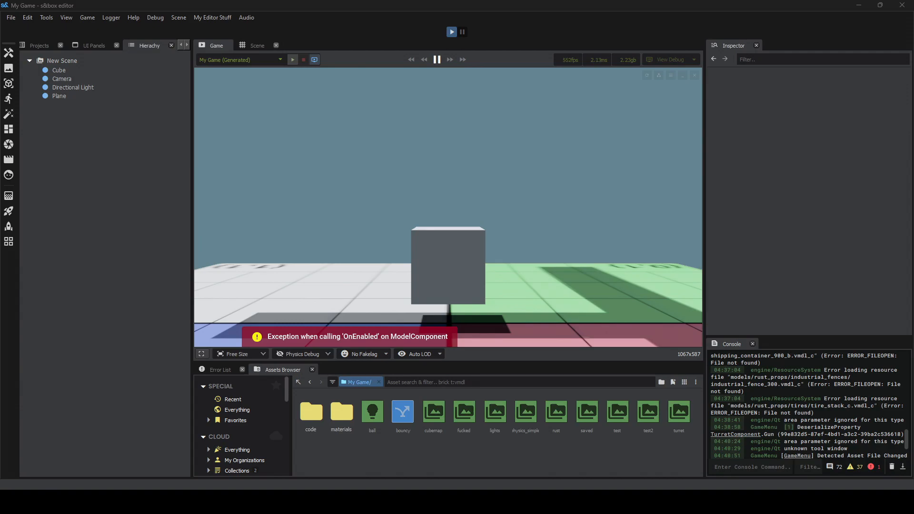
pyautogui.press('`')
pyautogui.click(257, 45)
pyautogui.moveTo(469, 94); pyautogui.dragTo(287, 93, button='right')
pyautogui.press('a')
pyautogui.press('d')
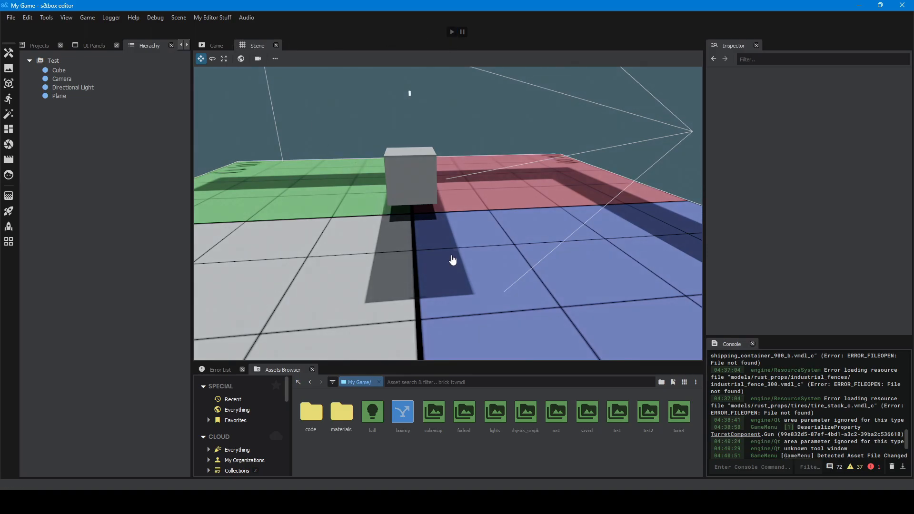
# - Add a box collider to the plane and set its scale to X 100, Y 100 and Z 0.05
pyautogui.click(452, 259)
pyautogui.click(805, 207)
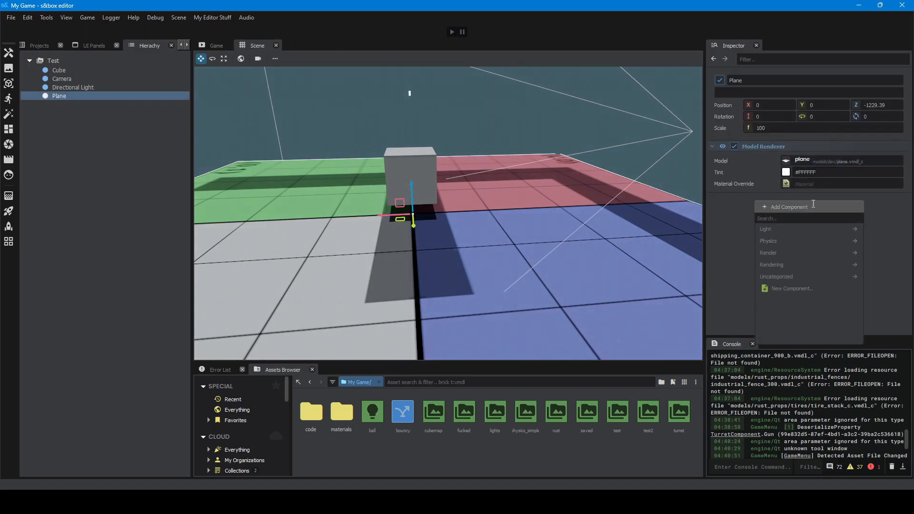
pyautogui.click(786, 242)
pyautogui.click(804, 243)
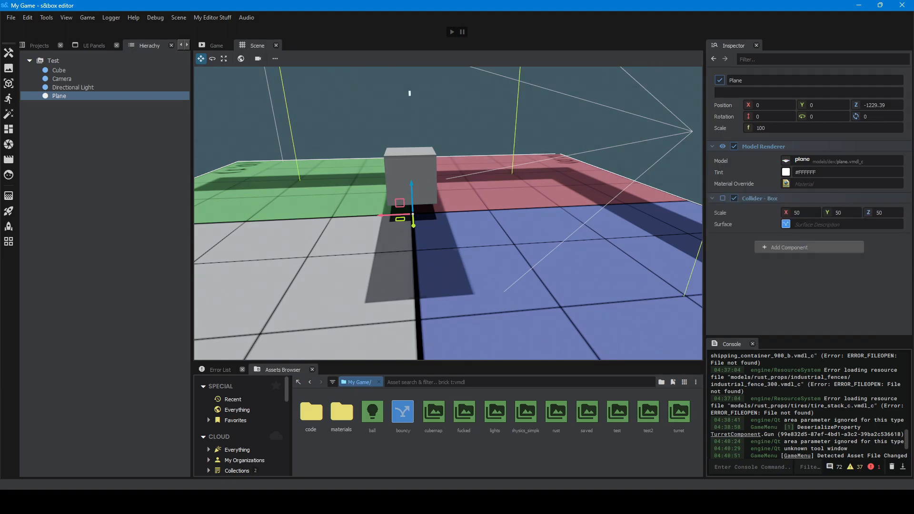
pyautogui.moveTo(616, 222); pyautogui.dragTo(570, 179, button='right')
pyautogui.moveTo(830, 212); pyautogui.dragTo(814, 221)
pyautogui.moveTo(868, 213); pyautogui.dragTo(722, 247)
# - Give the cube a box collider and assign default.surface as the collider's surface
pyautogui.click(472, 230)
pyautogui.click(801, 226)
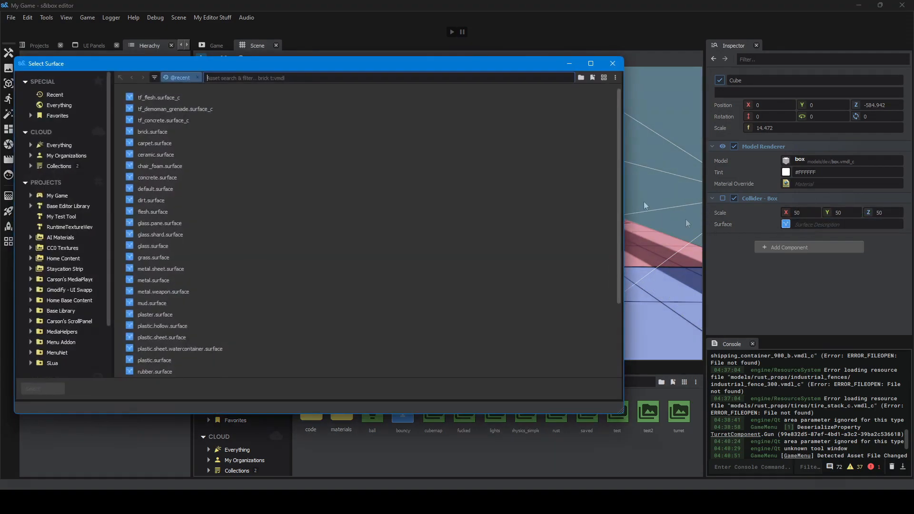
pyautogui.scroll(-3, 187, 318)
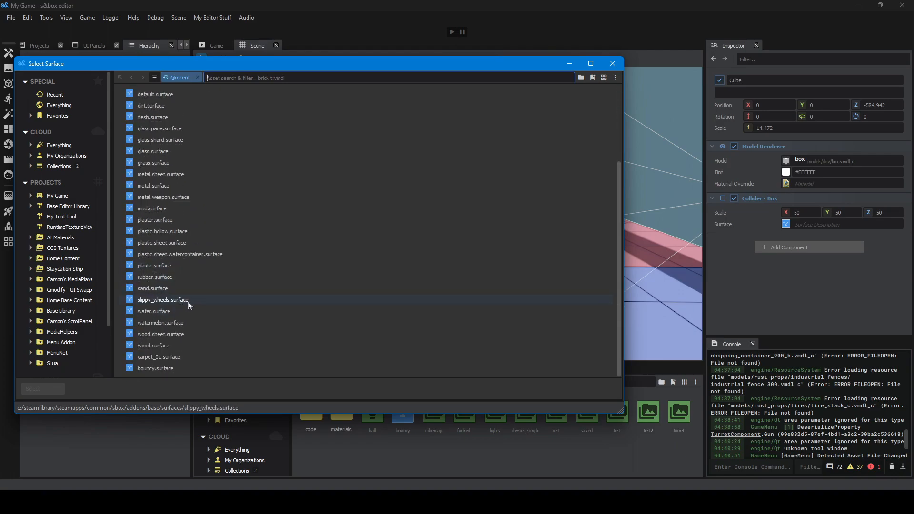
pyautogui.scroll(3, 161, 112)
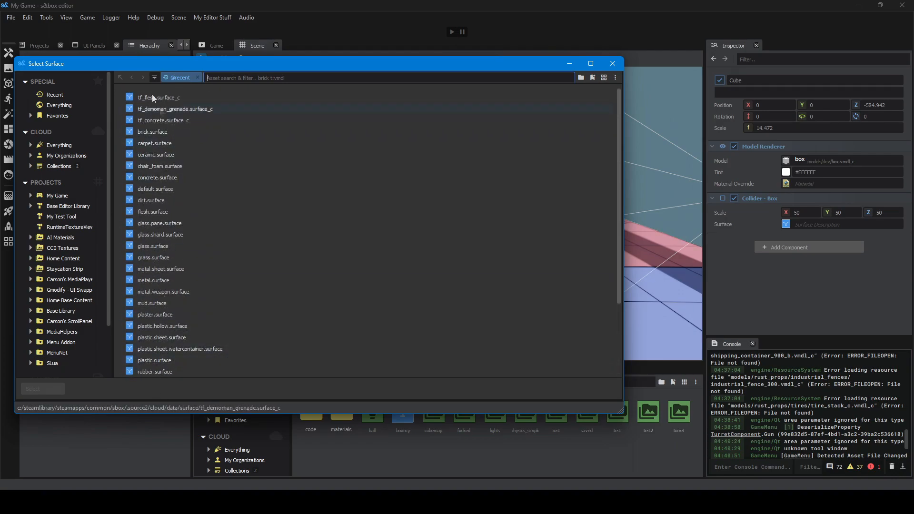
pyautogui.doubleClick(164, 189)
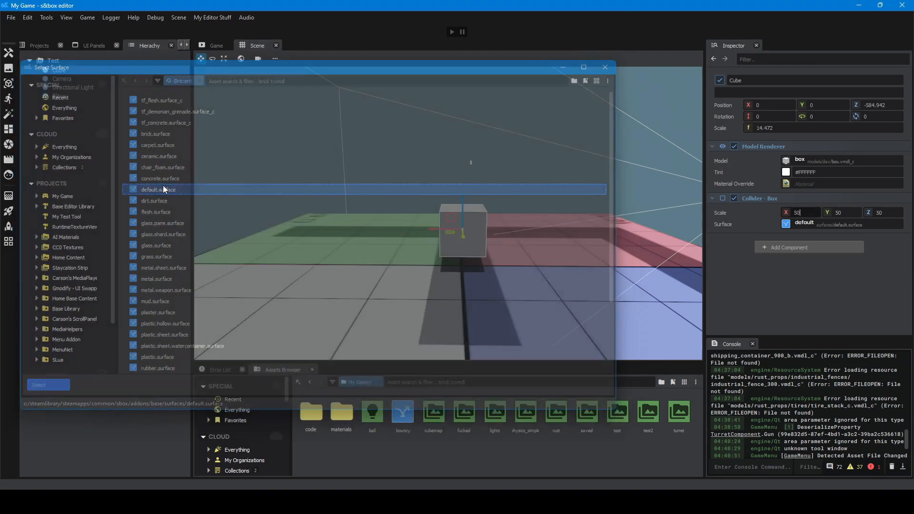
# - Look over the cube and floor, play the scene to test the colliders, and stop playback
pyautogui.click(510, 185)
pyautogui.moveTo(510, 185); pyautogui.dragTo(638, 197, button='right')
pyautogui.press('a')
pyautogui.moveTo(415, 241); pyautogui.dragTo(433, 244, button='right')
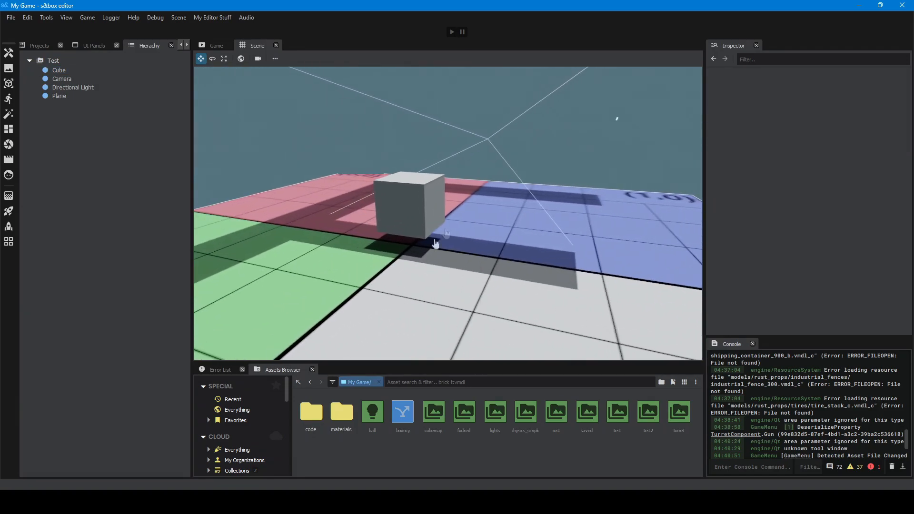
pyautogui.click(453, 33)
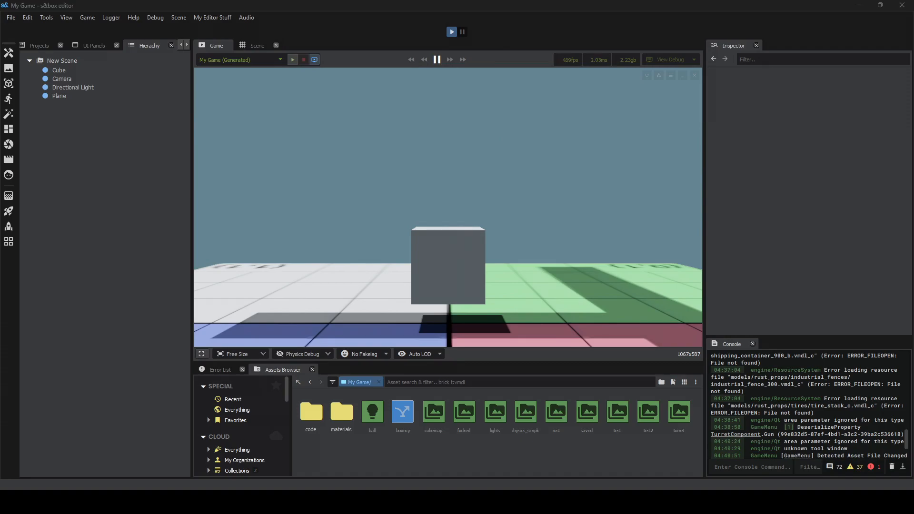
pyautogui.press('`')
pyautogui.click(460, 33)
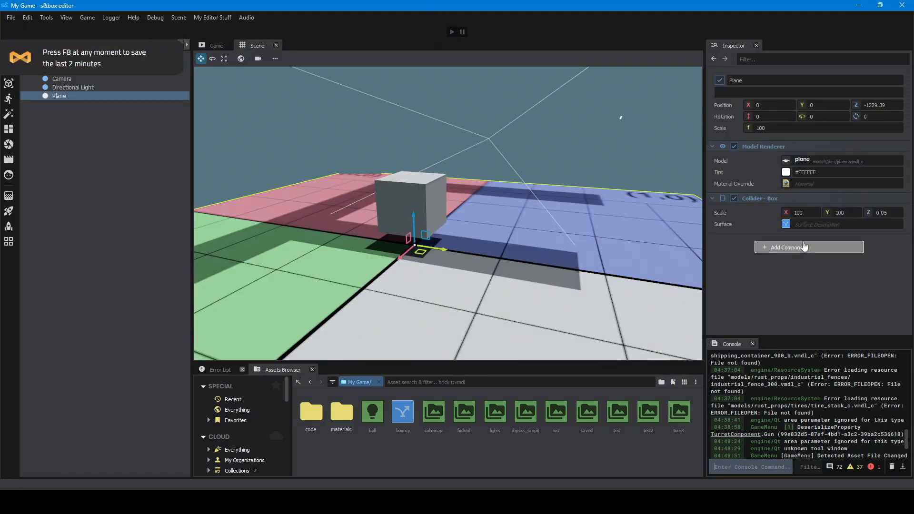
# - Add a Rigid Body component with gravity enabled to the cube
pyautogui.click(808, 247)
pyautogui.click(789, 294)
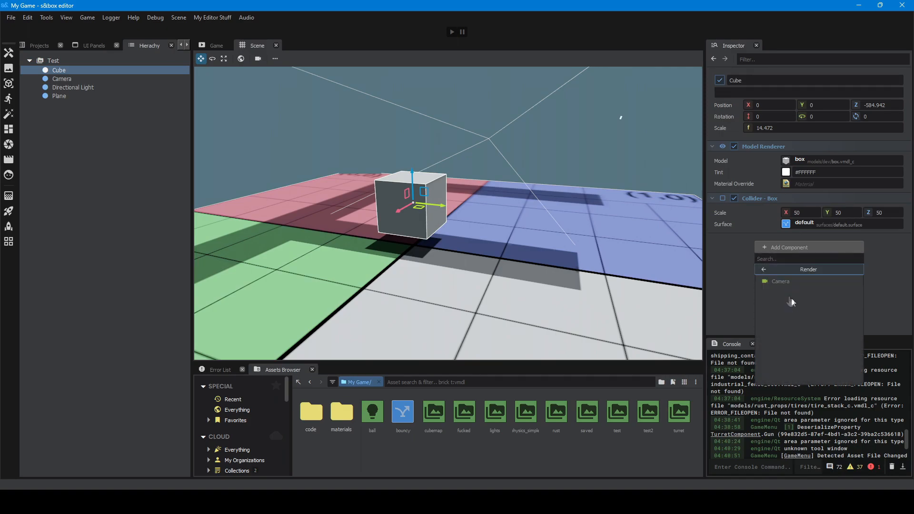
pyautogui.click(764, 270)
pyautogui.click(812, 305)
pyautogui.click(784, 305)
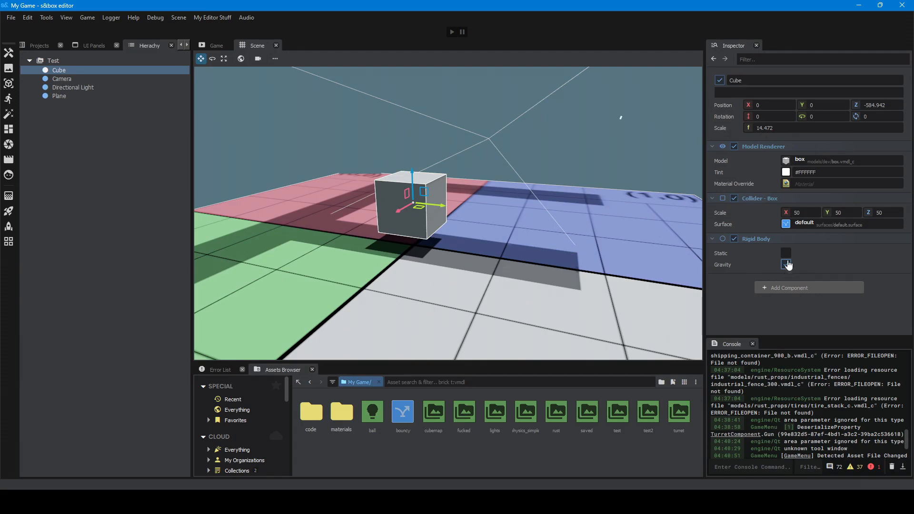
# - Raise the cube above the floor and duplicate it three times, spreading the copies in the air
pyautogui.moveTo(426, 197); pyautogui.dragTo(472, 67)
pyautogui.hotkey('ctrl', 'd')
pyautogui.hotkey('ctrl', 'd')
pyautogui.hotkey('ctrl', 'd')
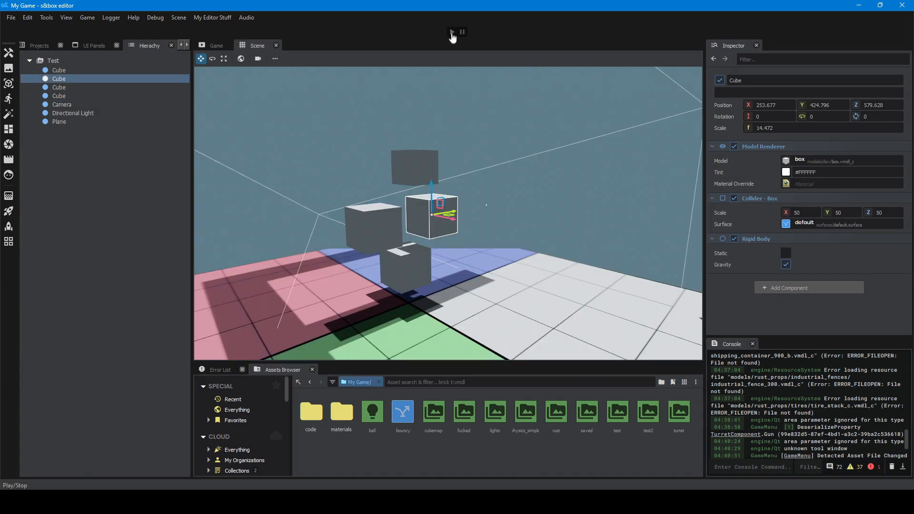
# - Play and stop the scene twice to test how the four cubes fall onto the plane
pyautogui.click(452, 33)
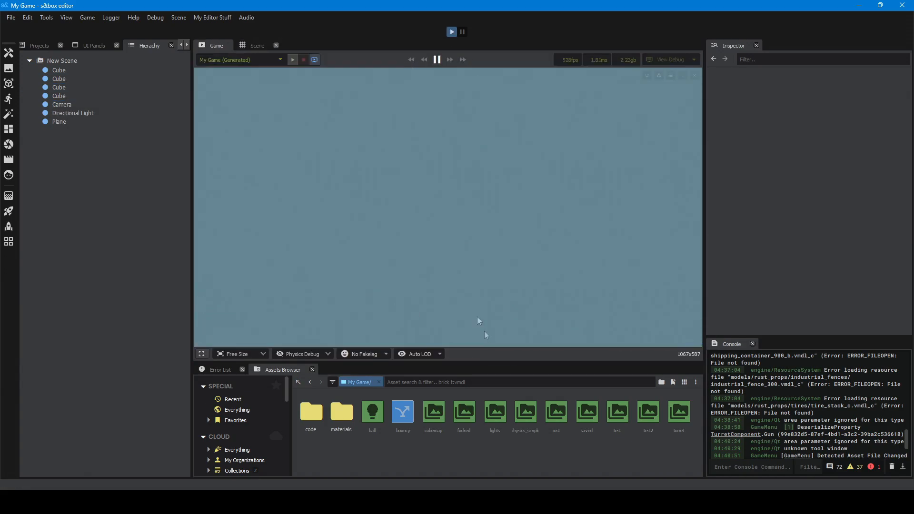
pyautogui.click(449, 32)
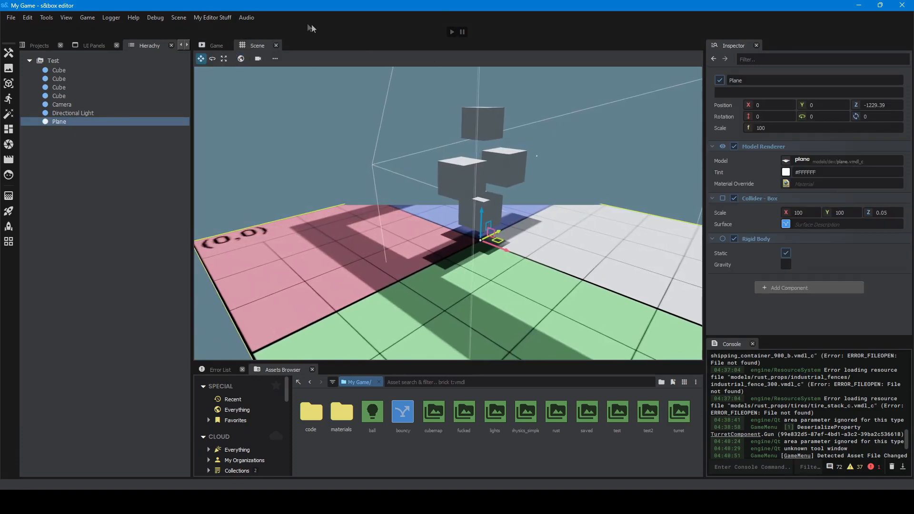
pyautogui.click(452, 32)
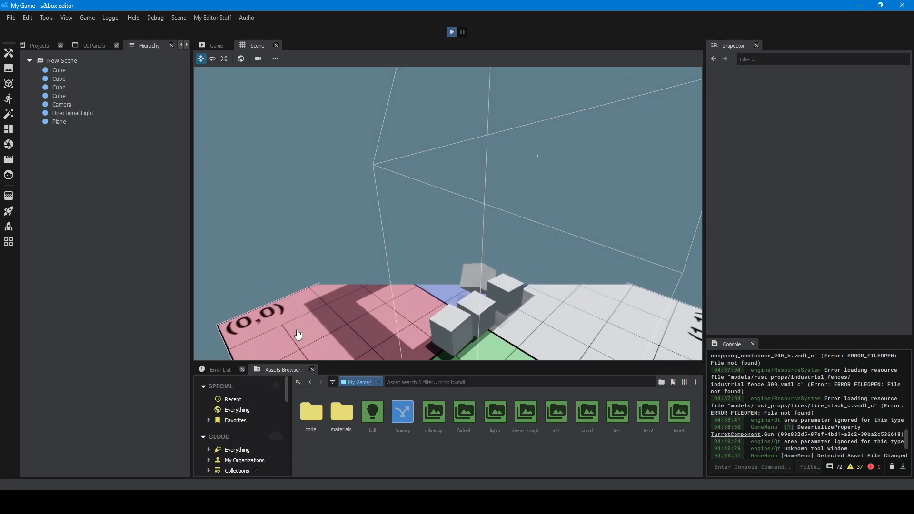
pyautogui.click(451, 34)
pyautogui.click(212, 45)
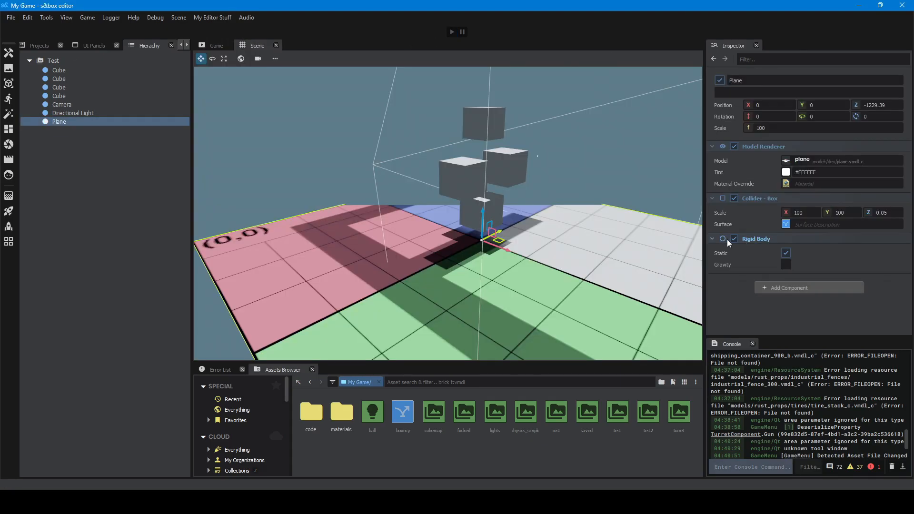
# - Remove the Rigid Body component from the plane and test the falling cubes by playing and stopping the scene
pyautogui.rightClick(751, 240)
pyautogui.click(792, 259)
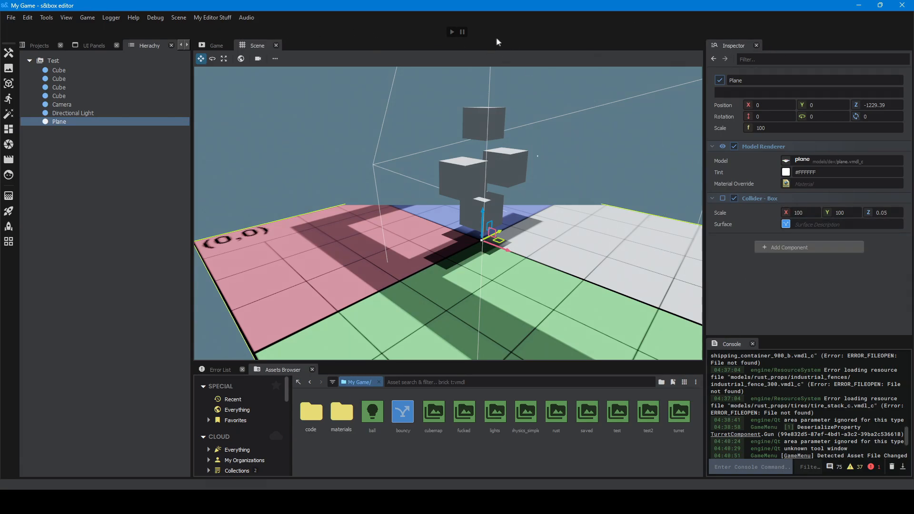
pyautogui.click(452, 31)
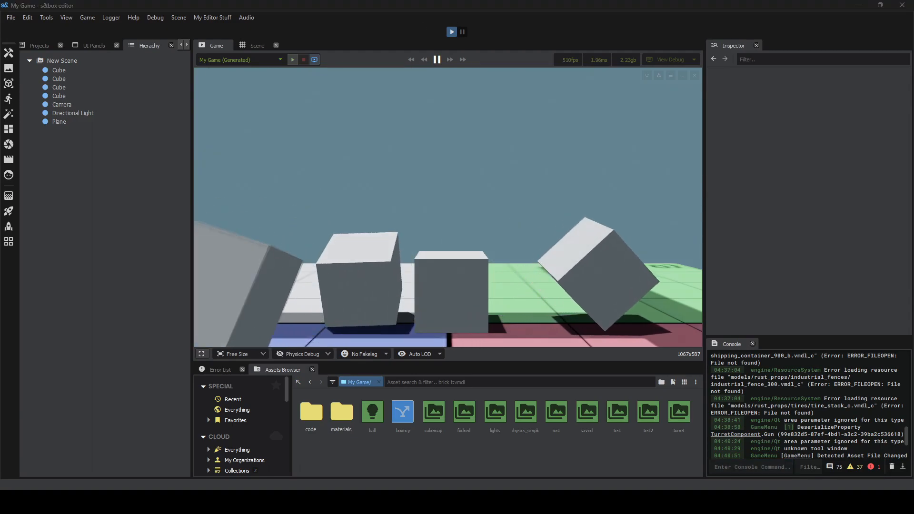
pyautogui.click(450, 35)
# - Dock the Scene view beside the Game view so both are shown side by side
pyautogui.click(394, 261)
pyautogui.moveTo(393, 261); pyautogui.dragTo(418, 257, button='right')
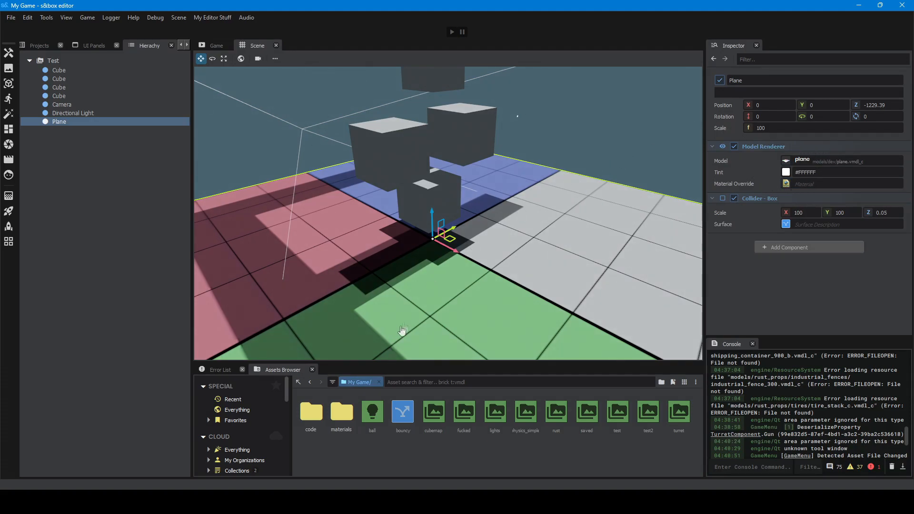
pyautogui.moveTo(449, 284); pyautogui.dragTo(212, 47, button='right')
pyautogui.click(213, 45)
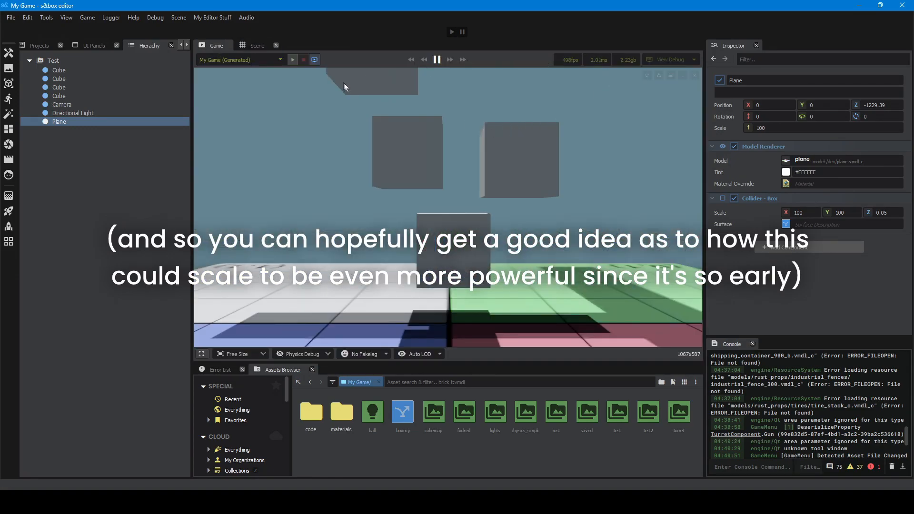
pyautogui.click(257, 45)
pyautogui.moveTo(255, 46); pyautogui.dragTo(485, 264)
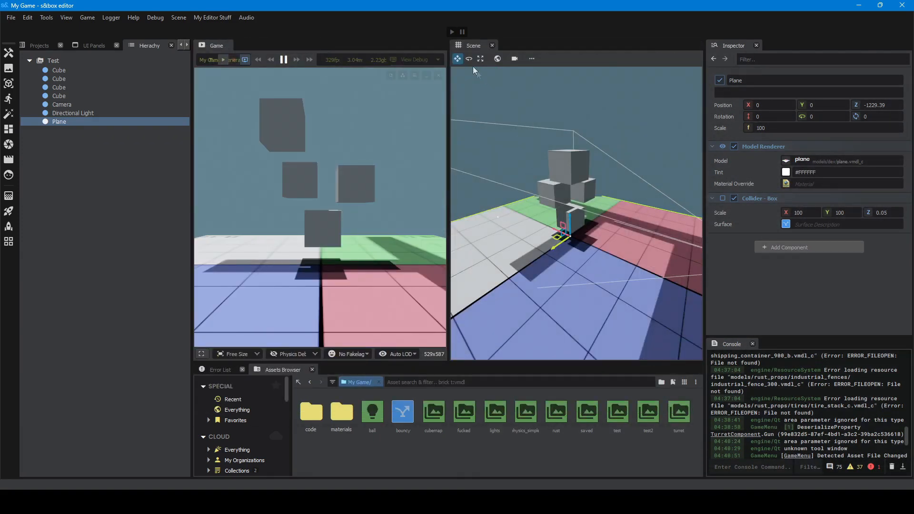
# - Play the scene in both views, try rotating the floor plane with the Rotate tool while it runs, and stop playback
pyautogui.click(451, 32)
pyautogui.press('e')
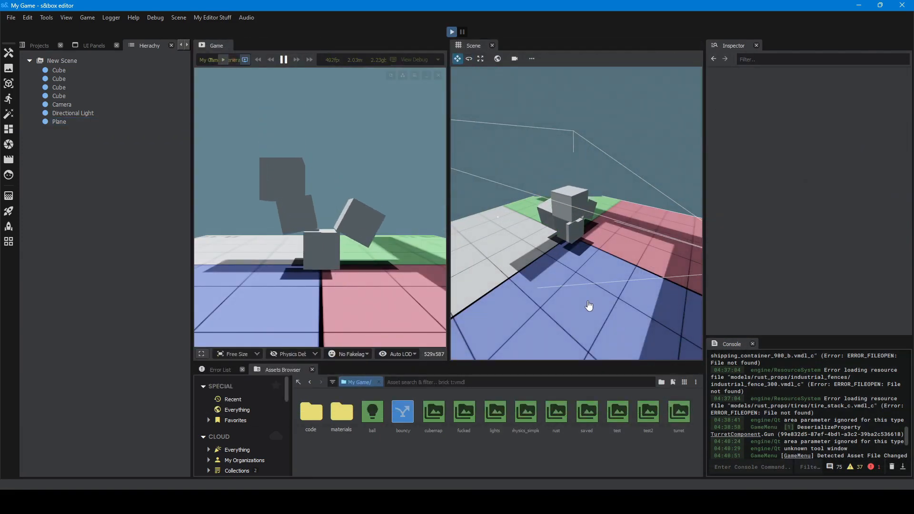
pyautogui.moveTo(583, 257); pyautogui.dragTo(548, 200)
pyautogui.moveTo(547, 200); pyautogui.dragTo(540, 238, button='right')
pyautogui.moveTo(527, 214); pyautogui.dragTo(528, 194)
pyautogui.moveTo(528, 194); pyautogui.dragTo(505, 177, button='right')
pyautogui.click(452, 32)
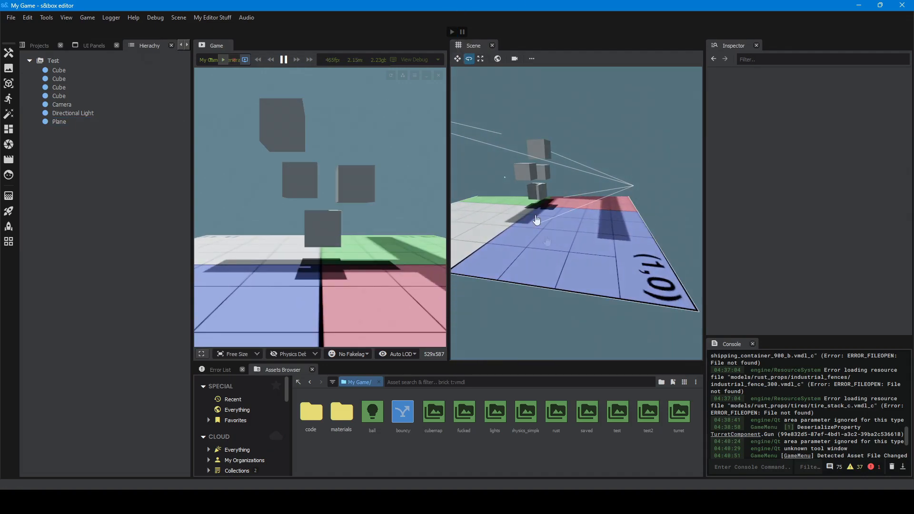
pyautogui.moveTo(601, 247); pyautogui.dragTo(619, 157, button='right')
pyautogui.moveTo(578, 218)
pyautogui.mouseDown(button='right')
pyautogui.moveTo(611, 212)
pyautogui.moveTo(578, 218)
pyautogui.mouseUp(button='right')
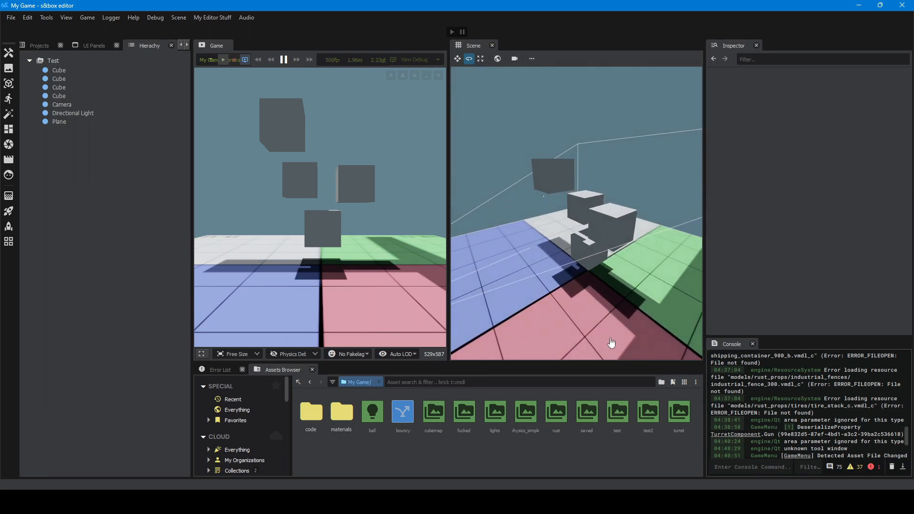
pyautogui.click(611, 343)
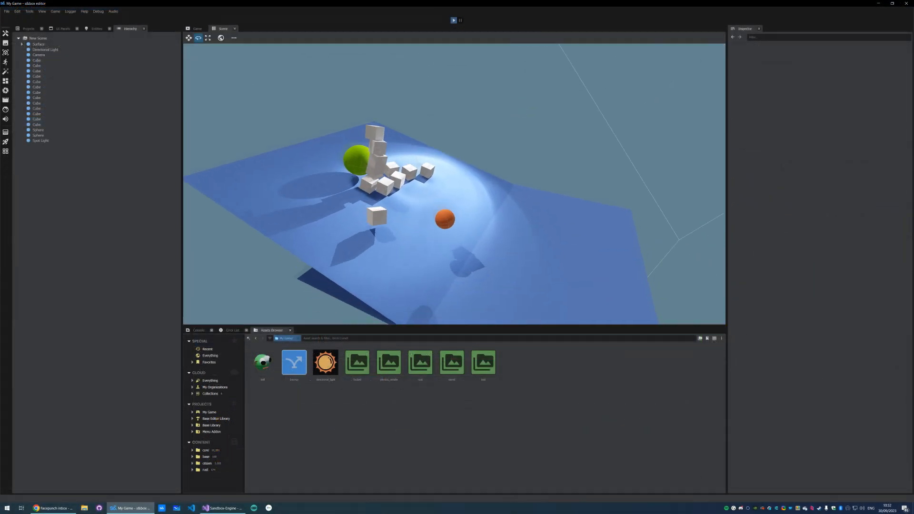
# - Rotate the child surface and its parent surface in the blue demo scene while the physics simulation is running
pyautogui.moveTo(486, 245); pyautogui.dragTo(595, 273, button='right')
pyautogui.click(505, 265)
pyautogui.moveTo(476, 183)
pyautogui.mouseDown()
pyautogui.moveTo(499, 203)
pyautogui.moveTo(475, 183)
pyautogui.mouseUp()
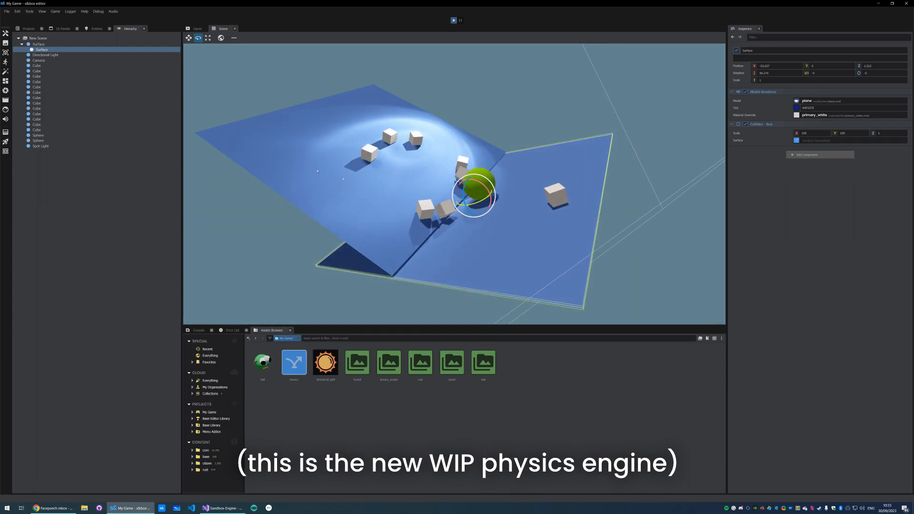
pyautogui.click(39, 44)
pyautogui.moveTo(376, 156); pyautogui.dragTo(393, 139)
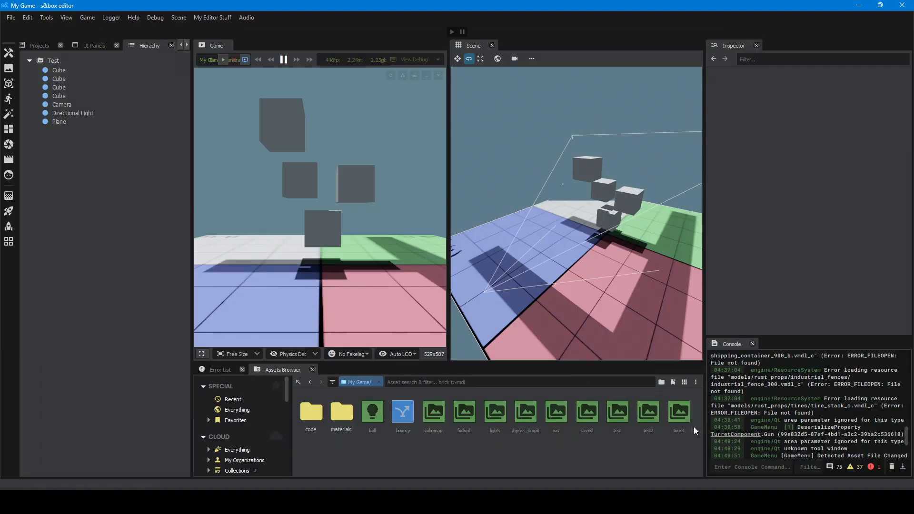
# - Open turret.scene from the project's assets and play it
pyautogui.click(481, 331)
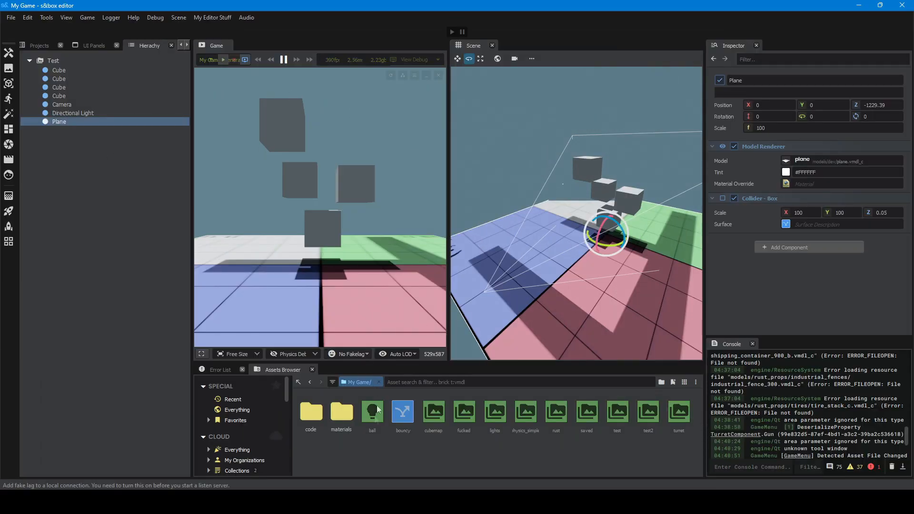
pyautogui.click(679, 417)
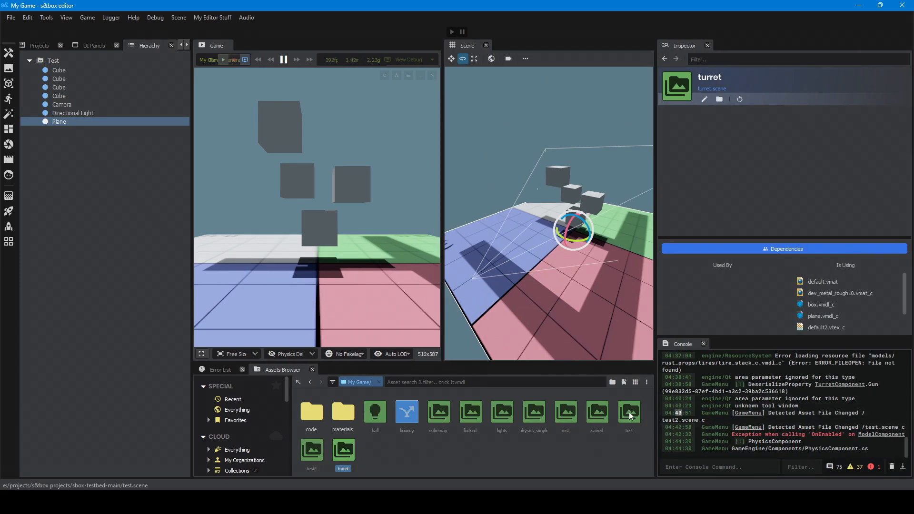
pyautogui.doubleClick(336, 455)
pyautogui.scroll(10, 578, 219)
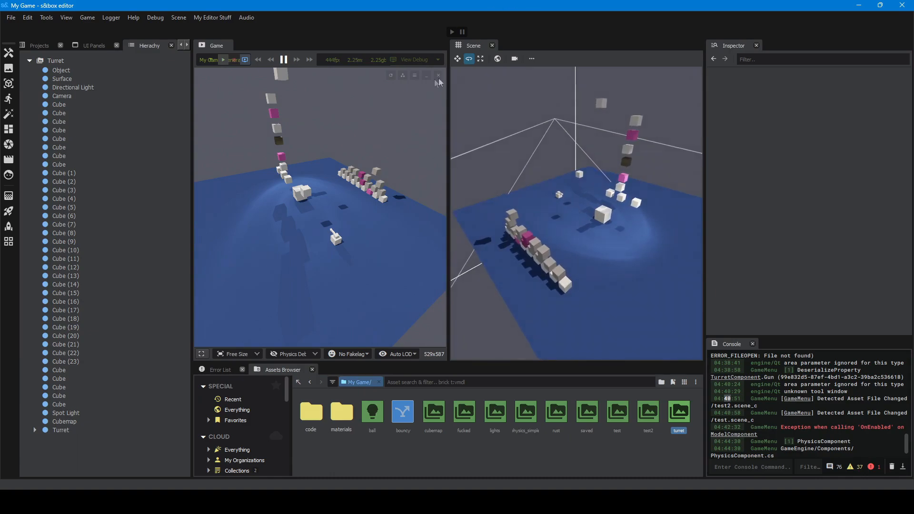
pyautogui.click(452, 32)
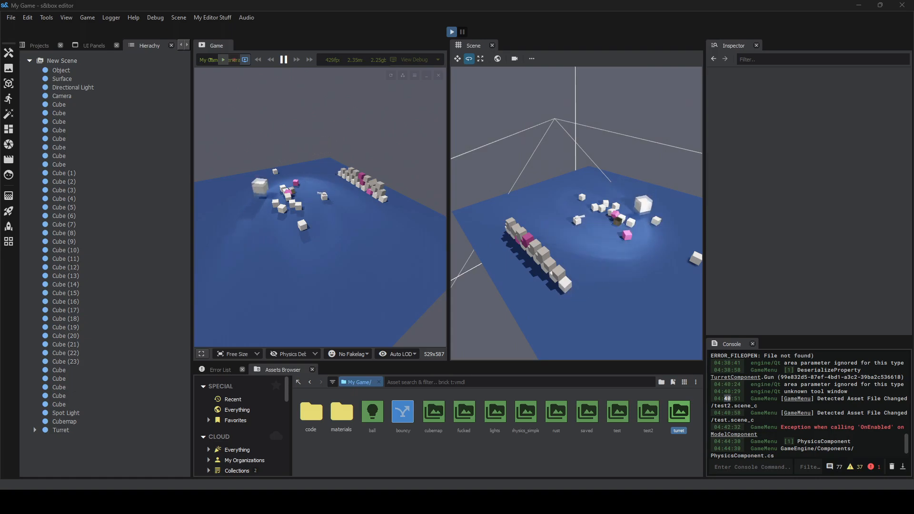
# - Expand the Turret and its Gun object in the hierarchy to examine their child objects
pyautogui.click(750, 467)
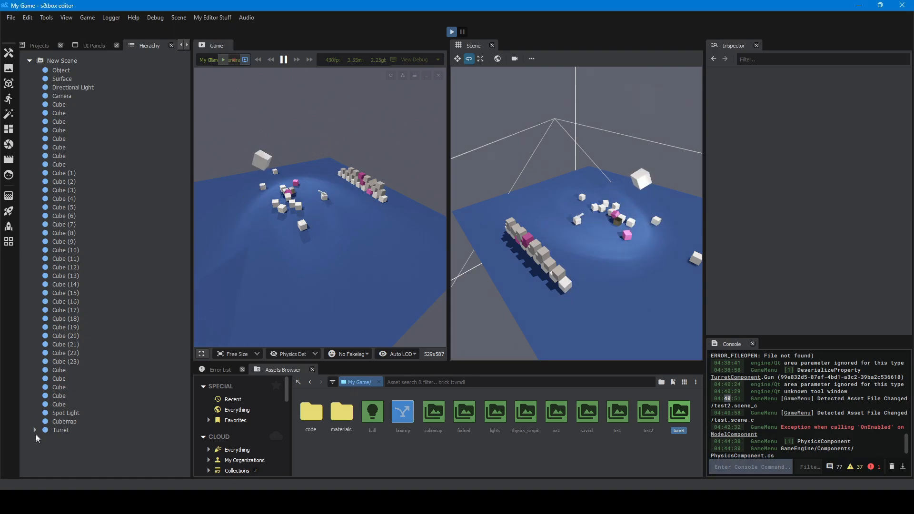
pyautogui.click(35, 430)
pyautogui.click(40, 439)
pyautogui.scroll(-2, 43, 438)
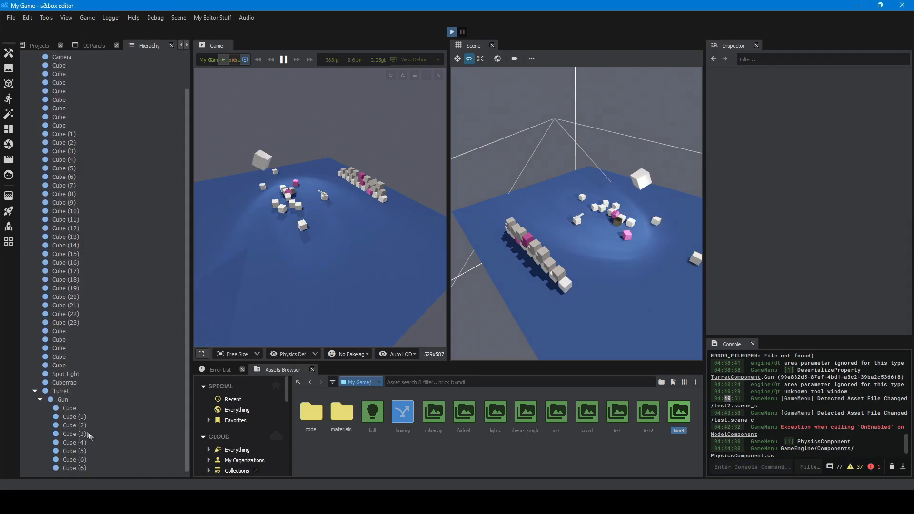
# - Try to rotate the Gun object during play, and rotate its child Cube (2) to a yaw of about -59.5
pyautogui.click(70, 409)
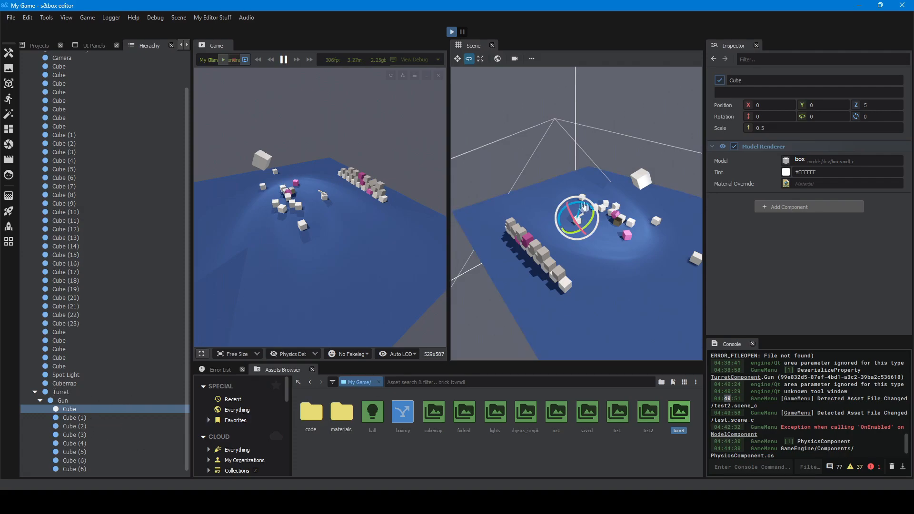
pyautogui.click(643, 189)
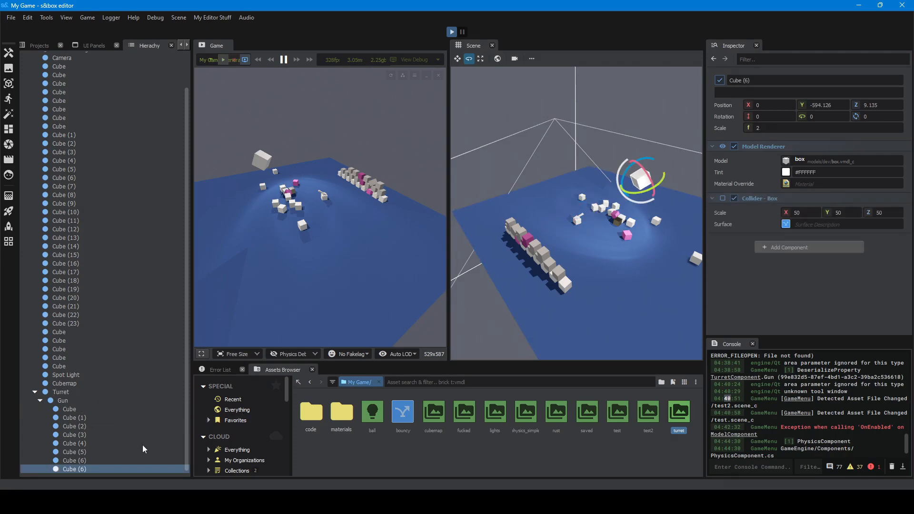
pyautogui.click(67, 396)
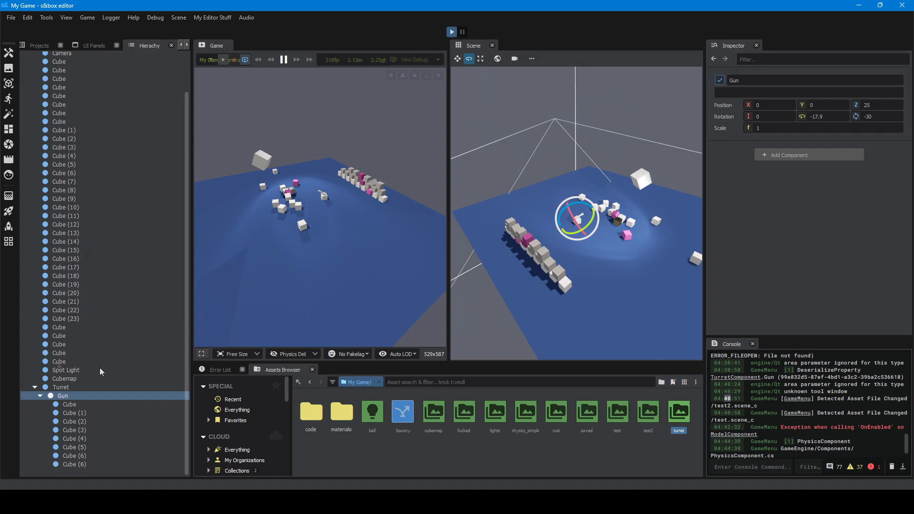
pyautogui.moveTo(582, 205); pyautogui.dragTo(587, 194)
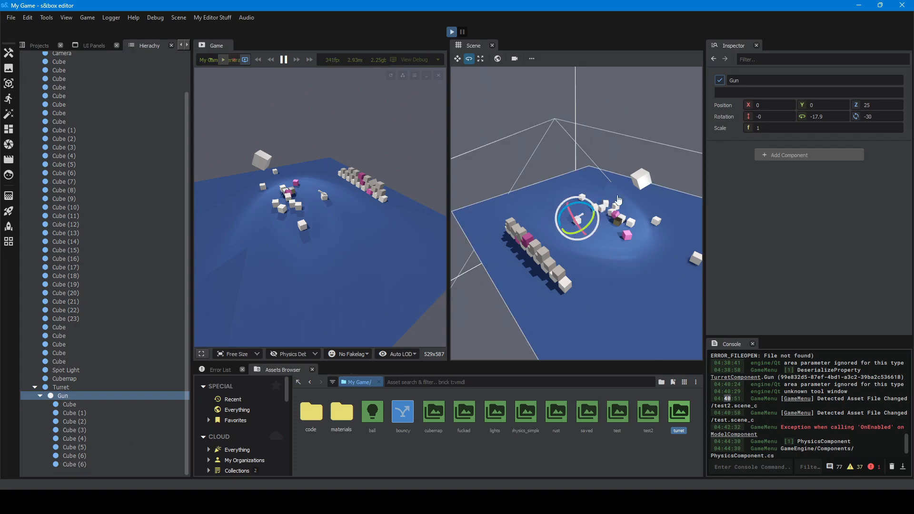
pyautogui.click(83, 421)
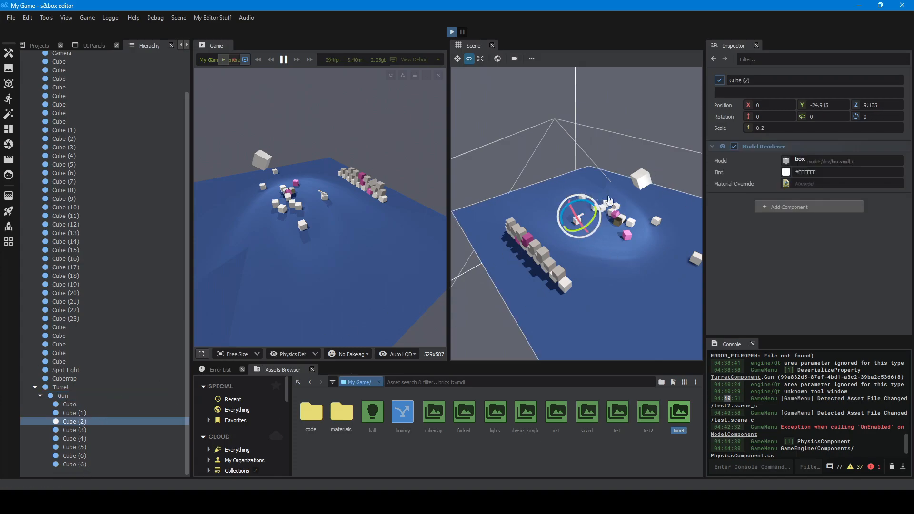
pyautogui.moveTo(583, 245); pyautogui.dragTo(595, 245)
# - Select the Turret object and drive the turret around in the running game
pyautogui.moveTo(570, 289); pyautogui.dragTo(590, 295, button='right')
pyautogui.press('w')
pyautogui.press('w')
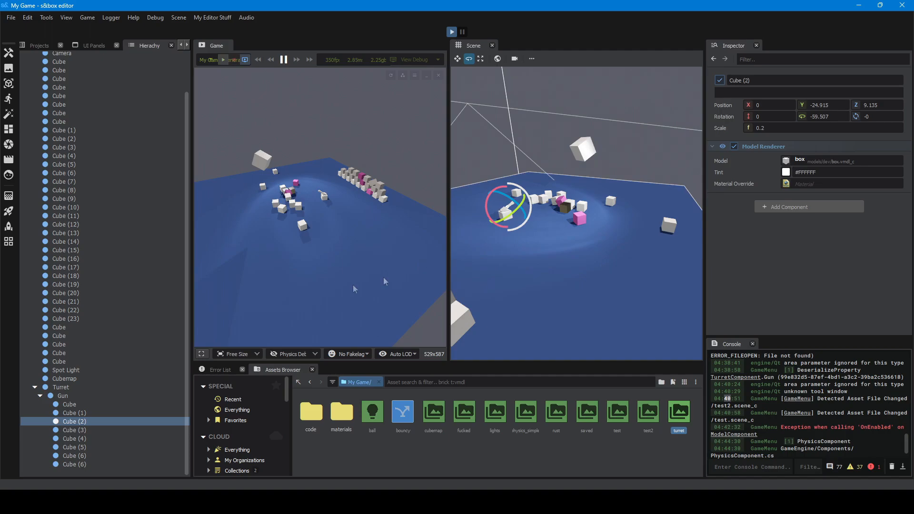
pyautogui.click(75, 387)
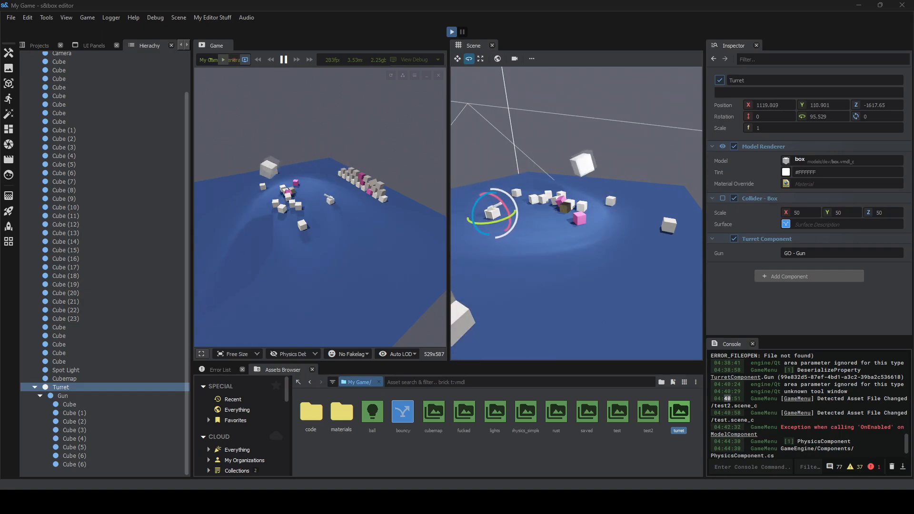
pyautogui.press('`')
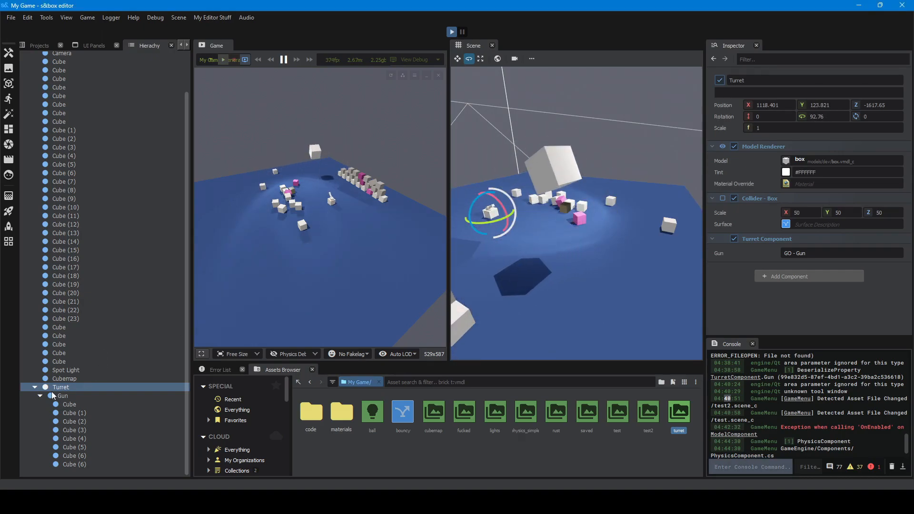
# - Move the Camera object down close to the turret with the Move tool while the game runs
pyautogui.scroll(2, 59, 81)
pyautogui.click(66, 97)
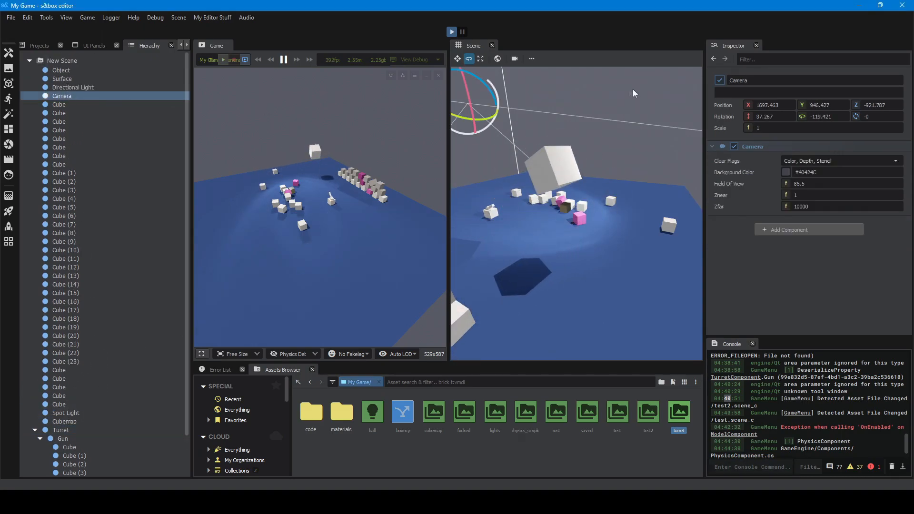
pyautogui.press('w')
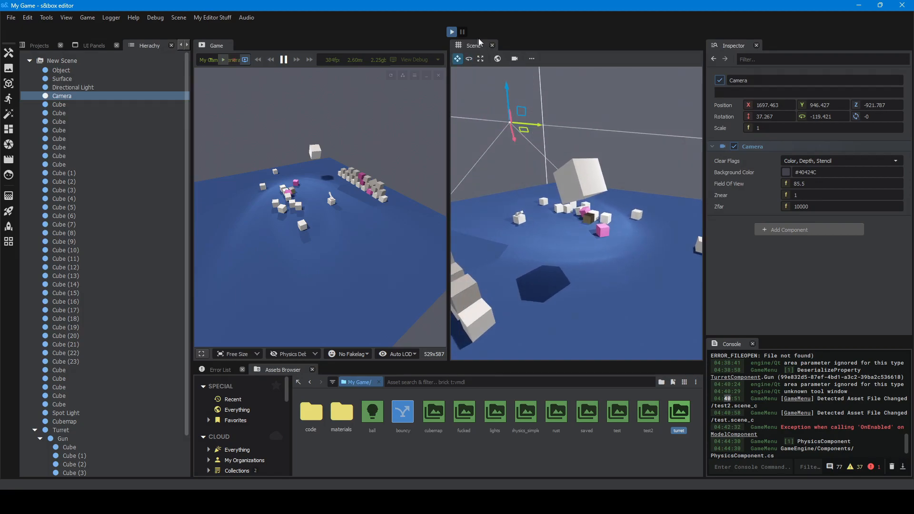
pyautogui.moveTo(530, 112); pyautogui.dragTo(529, 188)
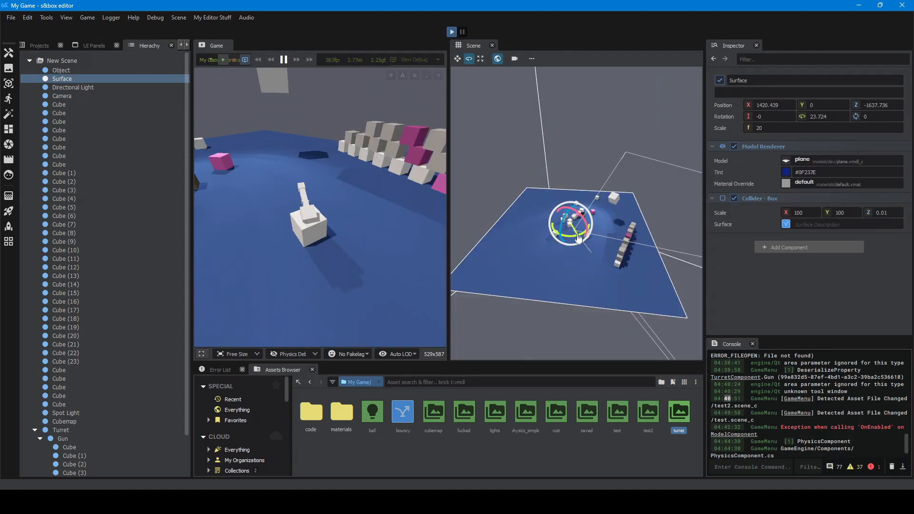
# - Rotate the blue Surface to a yaw of about -2.3 and reposition the Camera at about X 1091.5, Y 306.4, Z -1429.7
pyautogui.moveTo(579, 239); pyautogui.dragTo(563, 243)
pyautogui.click(67, 70)
pyautogui.click(62, 88)
pyautogui.click(67, 96)
pyautogui.moveTo(582, 246); pyautogui.dragTo(568, 242)
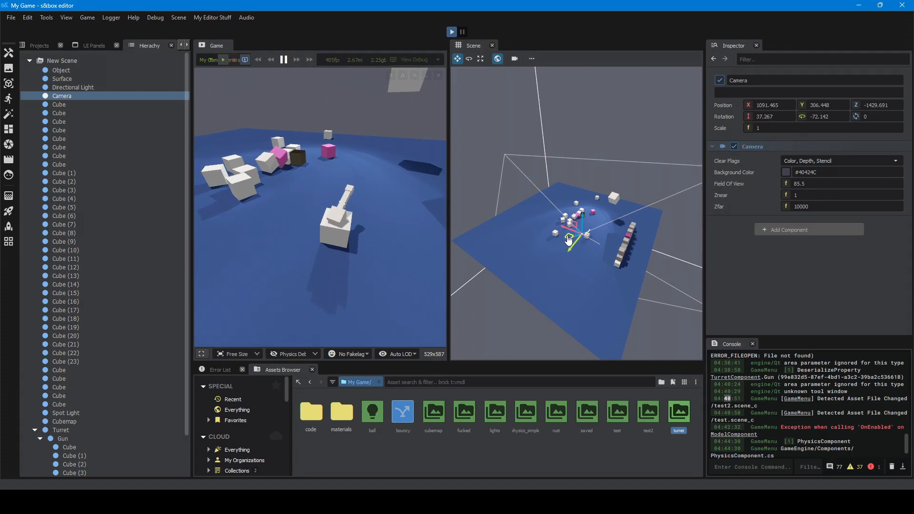
# - Rotate the Camera to a pitch of about 21.5 and a yaw of about -73.6
pyautogui.press('w')
pyautogui.moveTo(667, 297)
pyautogui.mouseDown(button='right')
pyautogui.moveTo(667, 282)
pyautogui.moveTo(667, 289)
pyautogui.mouseUp(button='right')
pyautogui.press('s')
pyautogui.press('e')
pyautogui.moveTo(500, 199); pyautogui.dragTo(522, 217)
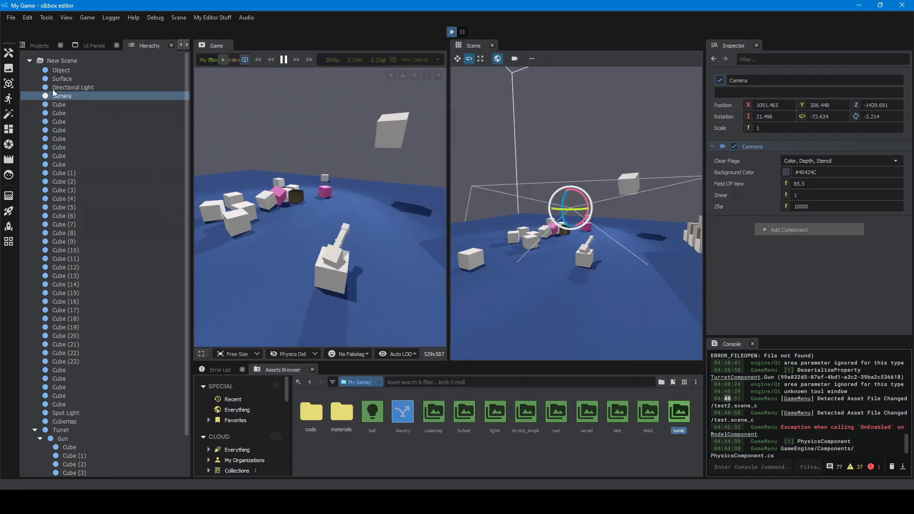
# - Parent the Camera to the Turret object and drive the turret in the game with the camera attached
pyautogui.moveTo(62, 96); pyautogui.dragTo(86, 182)
pyautogui.moveTo(106, 463); pyautogui.dragTo(66, 430)
pyautogui.click(561, 291)
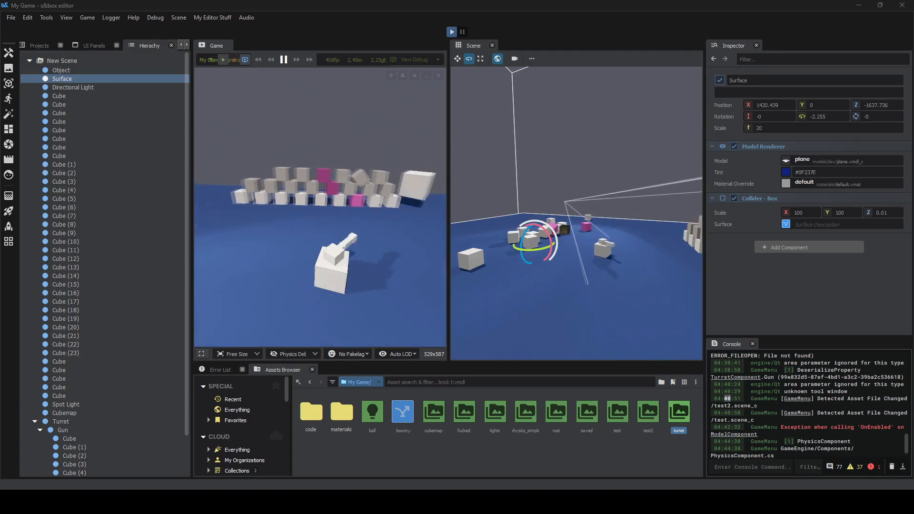
pyautogui.press('Escape')
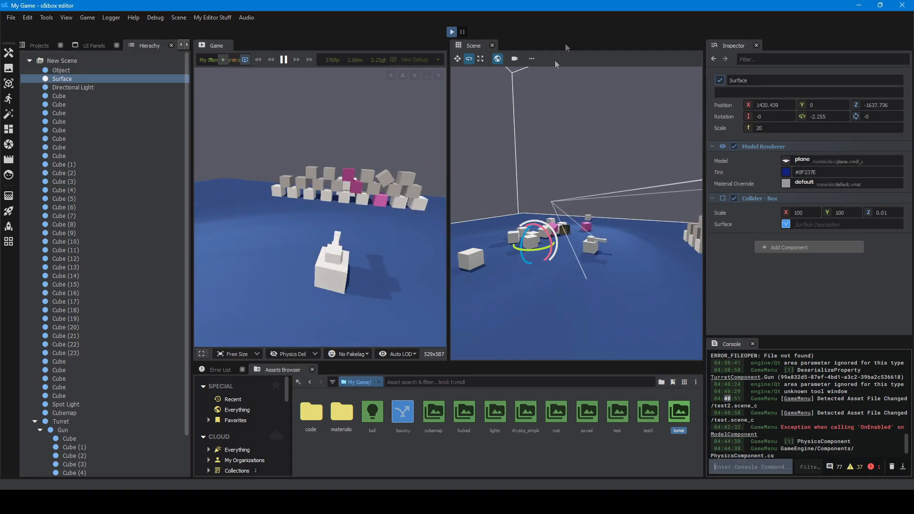
# - Restart playback of the turret scene, drive the turret in the game, and stop playback
pyautogui.click(451, 32)
pyautogui.click(451, 32)
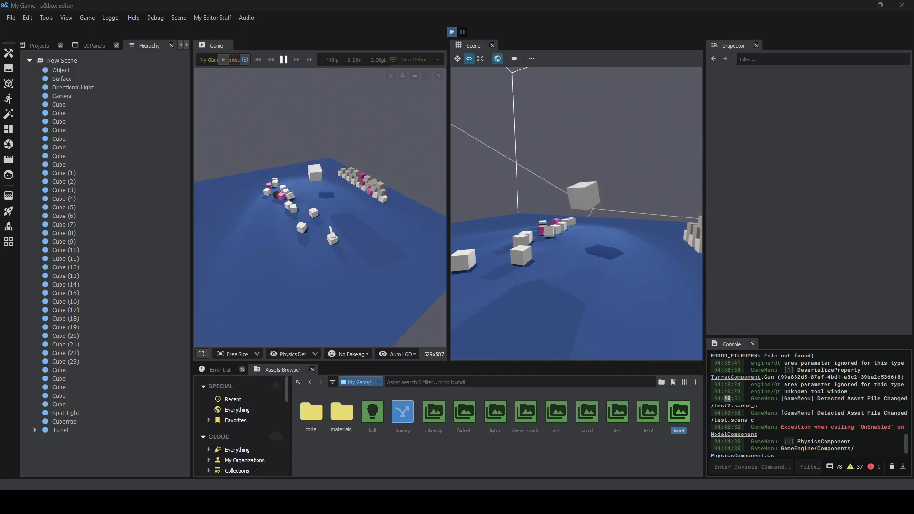
pyautogui.press('`')
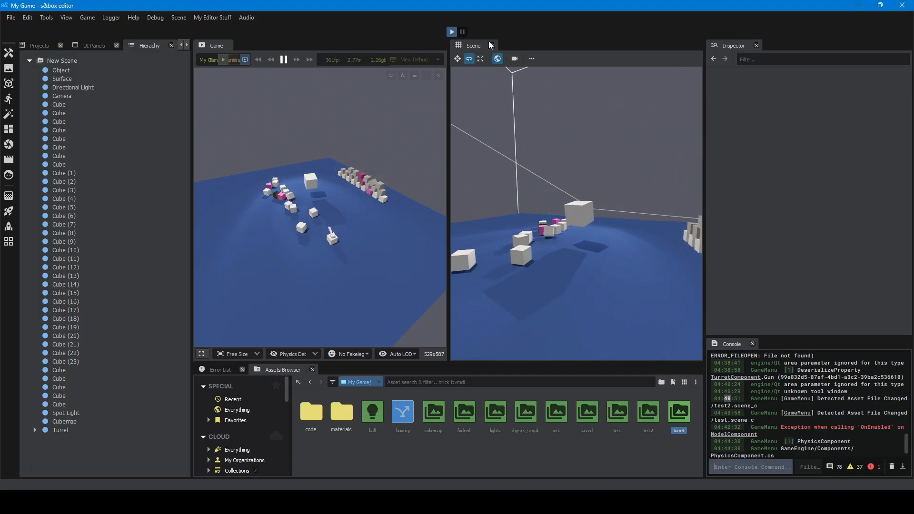
pyautogui.click(451, 33)
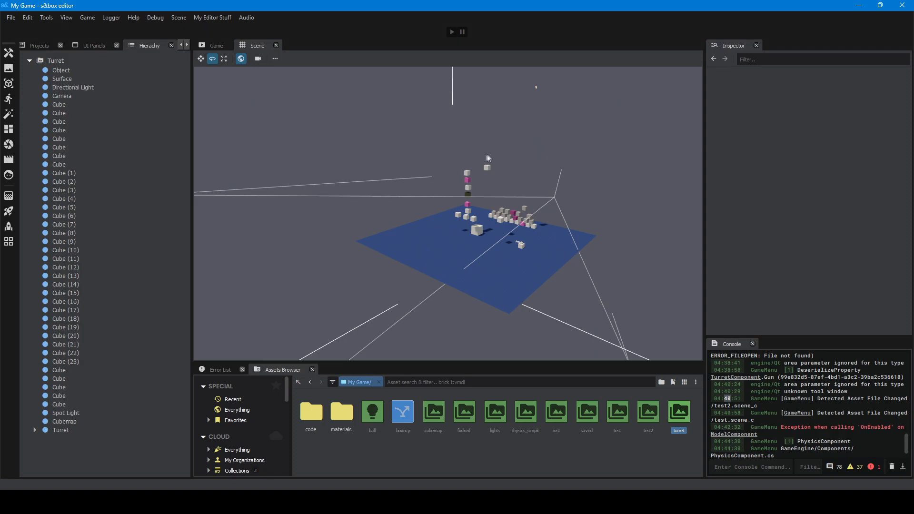
# - Open the My Game project's code in Visual Studio Code and go to the start of ModelComponent.cs
pyautogui.click(37, 46)
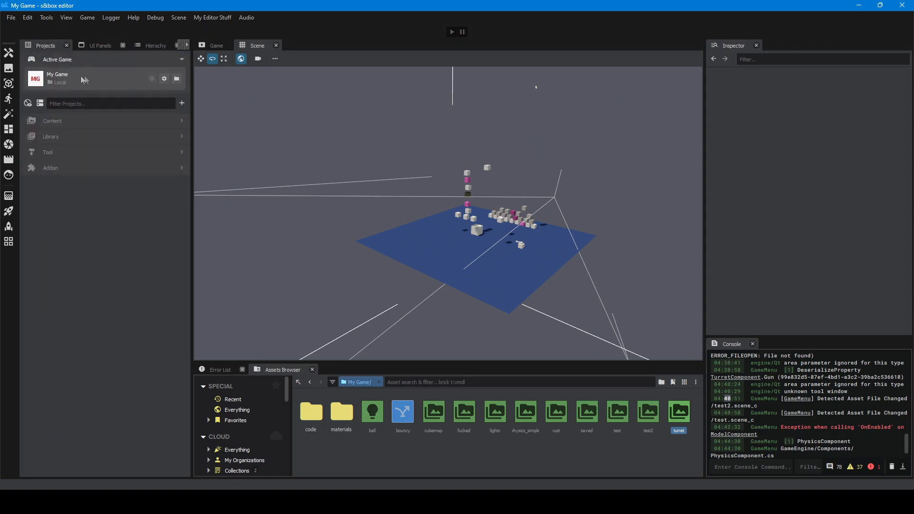
pyautogui.rightClick(88, 77)
pyautogui.click(141, 104)
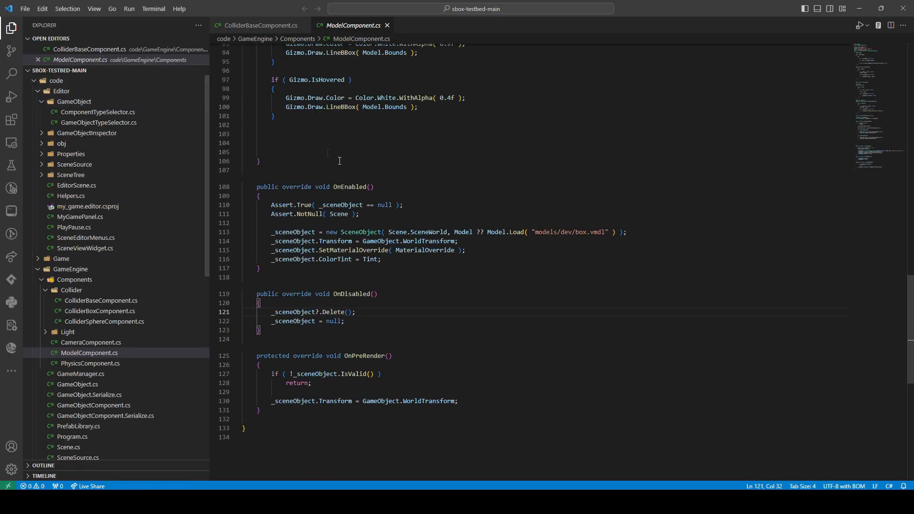
pyautogui.scroll(5, 838, 148)
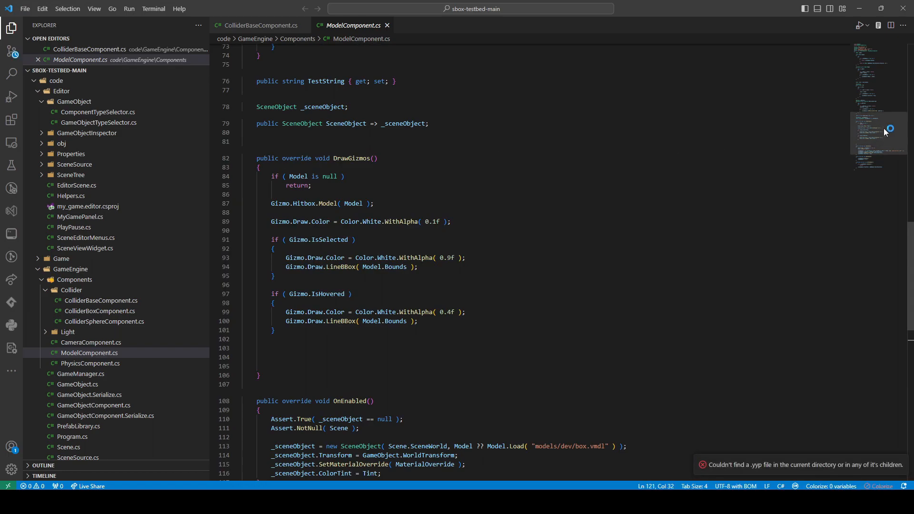
pyautogui.scroll(15, 881, 123)
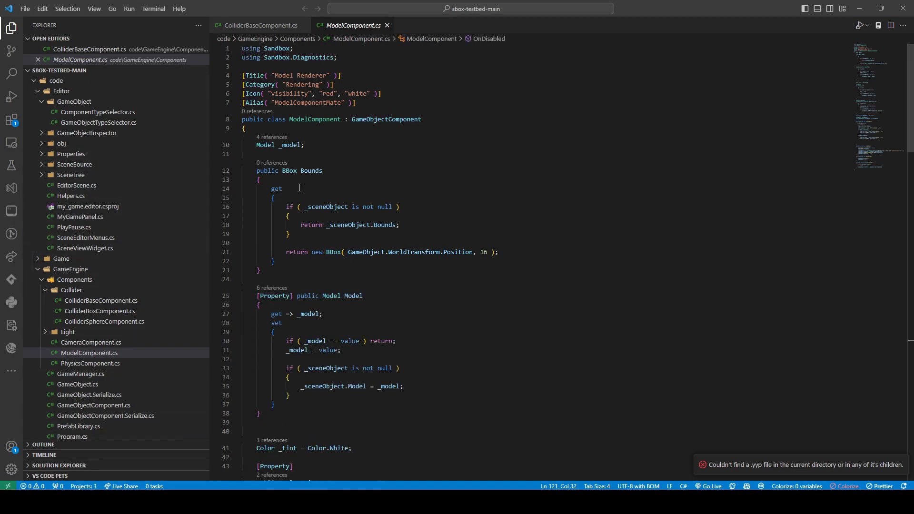
# - Highlight the GameObjectComponent base class in the ModelComponent class declaration
pyautogui.doubleClick(371, 119)
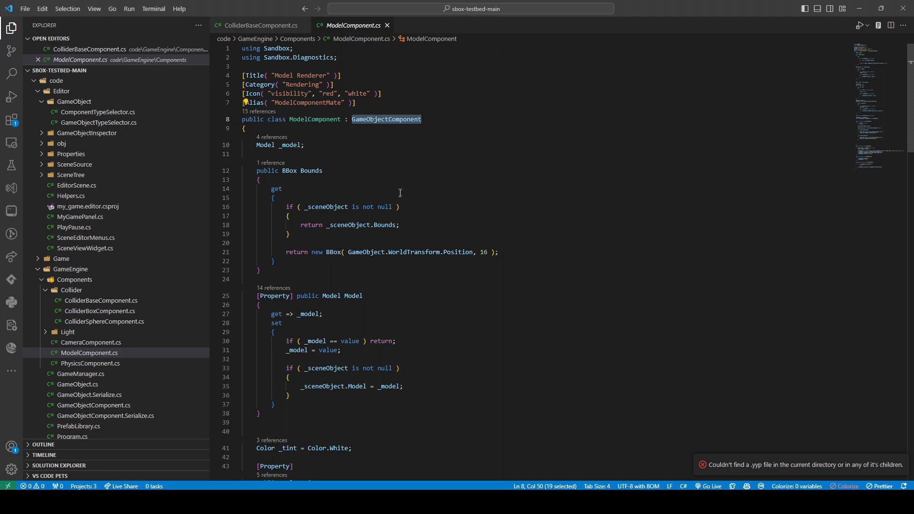
pyautogui.click(441, 123)
pyautogui.keyDown('shift'); pyautogui.click(349, 119); pyautogui.keyUp('shift')
pyautogui.click(374, 122)
pyautogui.doubleClick(372, 121)
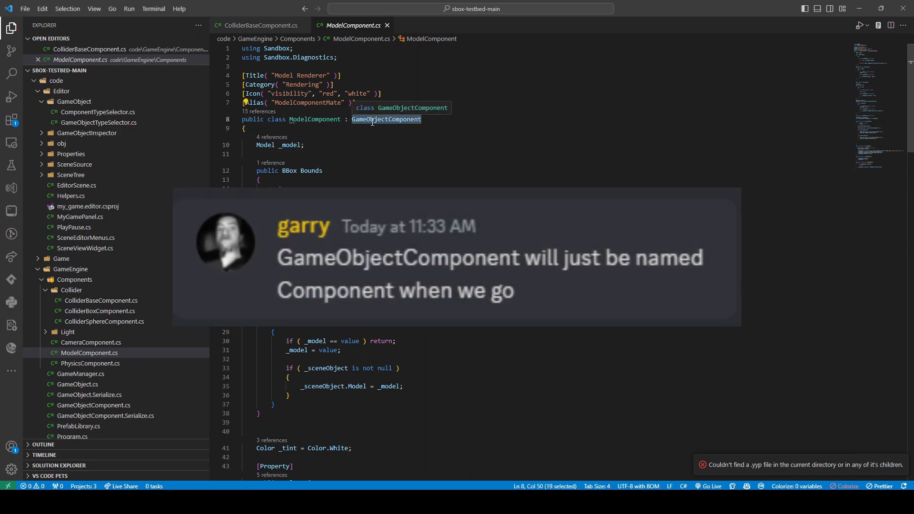
# - Highlight the GameObject.WorldTransform.Position expression in the Bounds property's return statement
pyautogui.scroll(-3, 372, 122)
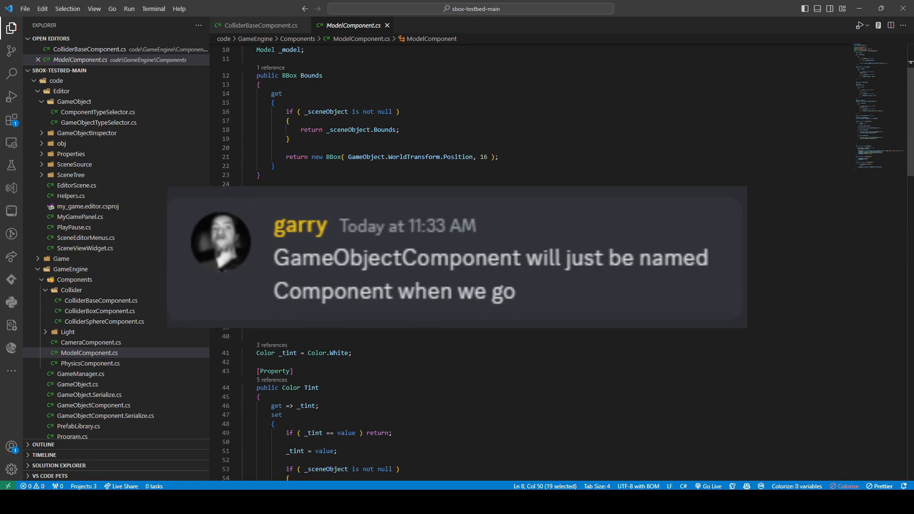
pyautogui.scroll(1, 372, 122)
pyautogui.moveTo(348, 204); pyautogui.dragTo(463, 210)
pyautogui.doubleClick(390, 204)
pyautogui.hotkey('shift', 'alt', 'Right')
pyautogui.hotkey('shift', 'alt', 'Right')
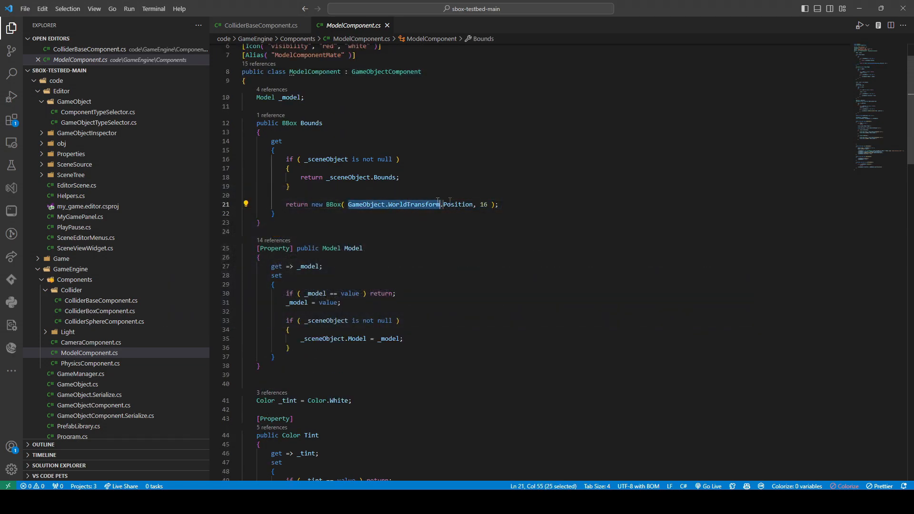
# - Highlight the ModelComponent class name, its base class, and the Title, Category, Icon and Alias attributes above it
pyautogui.scroll(1, 380, 245)
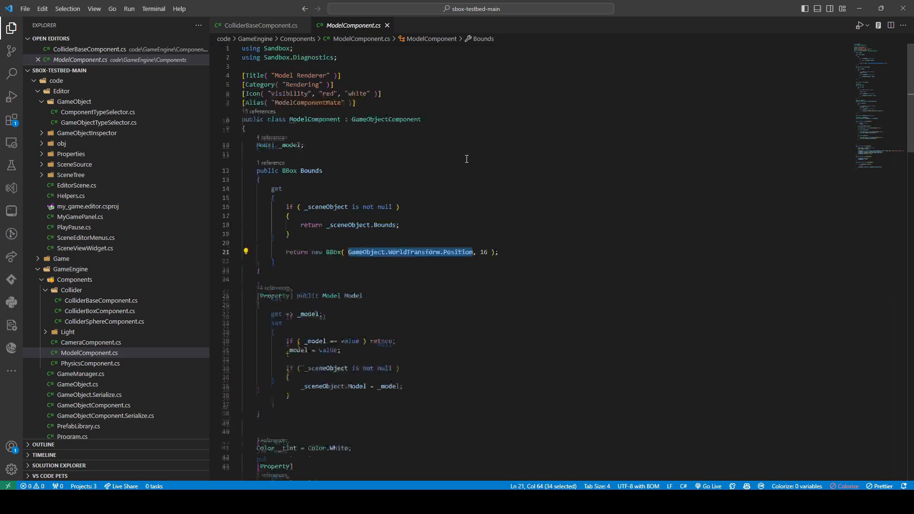
pyautogui.doubleClick(315, 120)
pyautogui.moveTo(349, 120); pyautogui.dragTo(454, 115)
pyautogui.moveTo(386, 102); pyautogui.dragTo(227, 71)
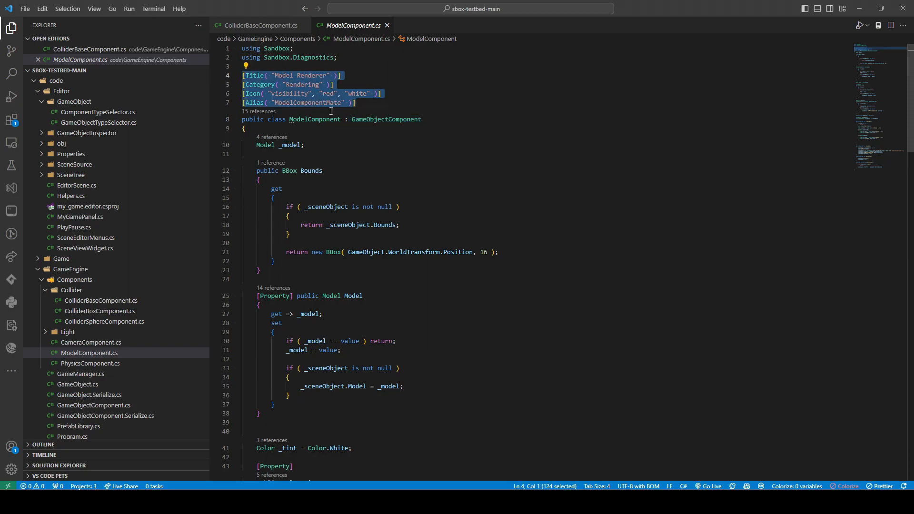
pyautogui.click(271, 101)
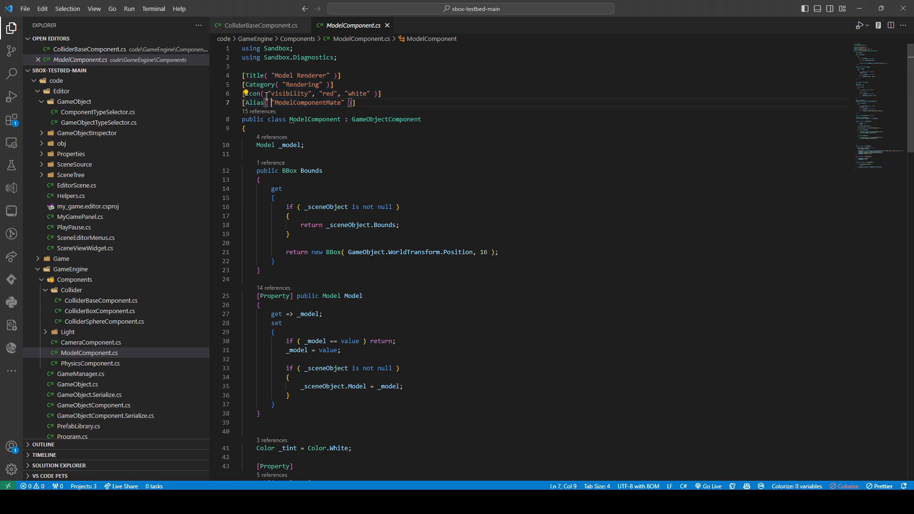
pyautogui.moveTo(271, 87); pyautogui.dragTo(376, 93)
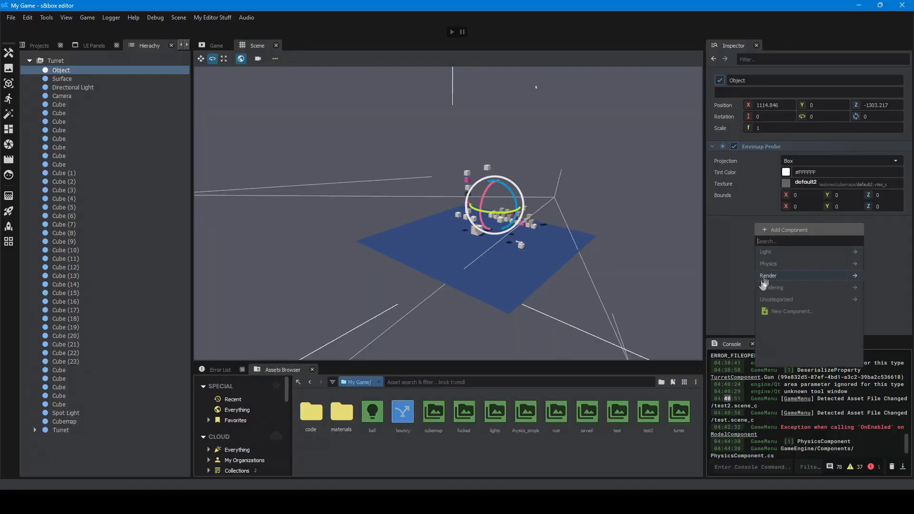
# - Browse the Light, Physics, Render and Rendering component categories available for Object in the s&box editor
pyautogui.click(776, 254)
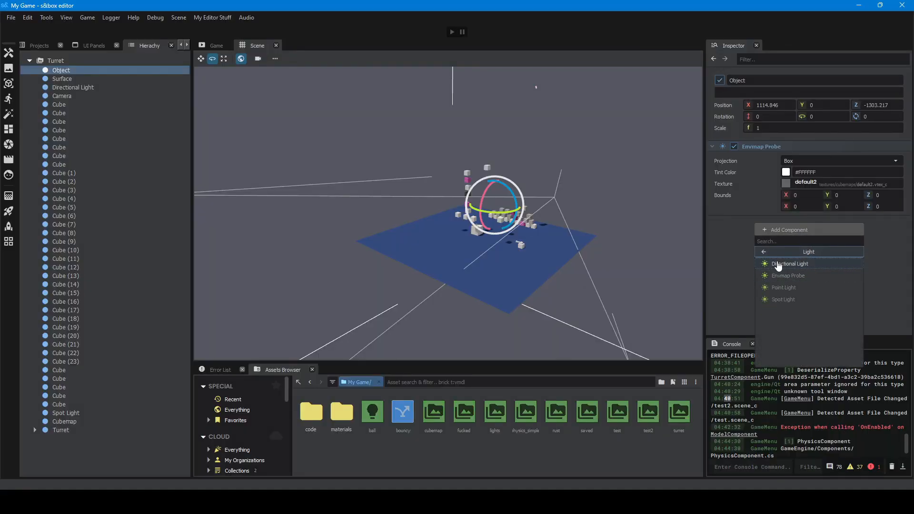
pyautogui.click(769, 255)
pyautogui.click(775, 264)
pyautogui.click(766, 251)
pyautogui.click(768, 276)
pyautogui.click(768, 252)
pyautogui.click(778, 287)
pyautogui.click(779, 253)
# - Add the uncategorized Turret Component to Object and open its TurretComponent.cs script in Visual Studio Code
pyautogui.click(781, 300)
pyautogui.click(792, 270)
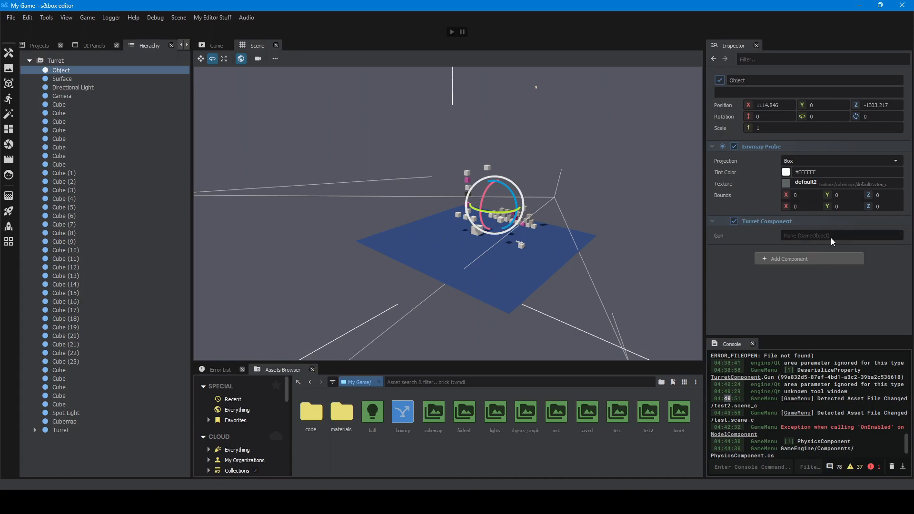
pyautogui.rightClick(784, 221)
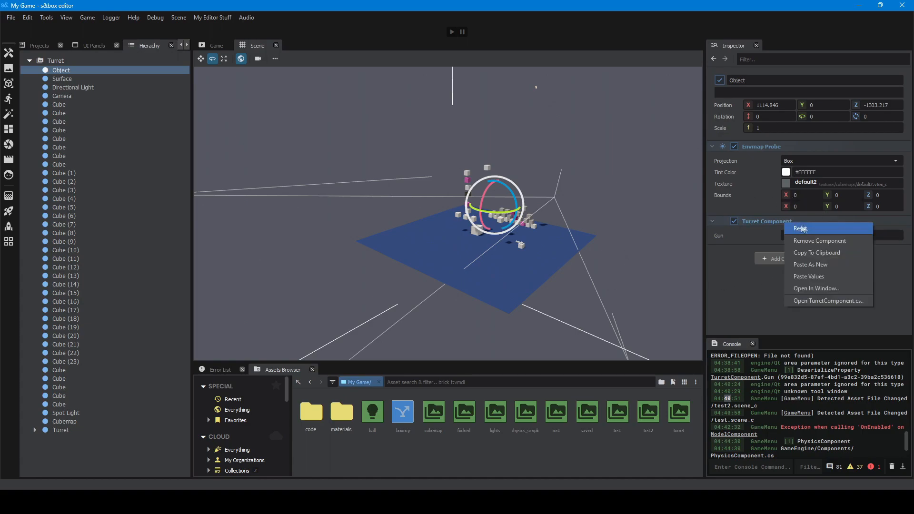
pyautogui.click(819, 302)
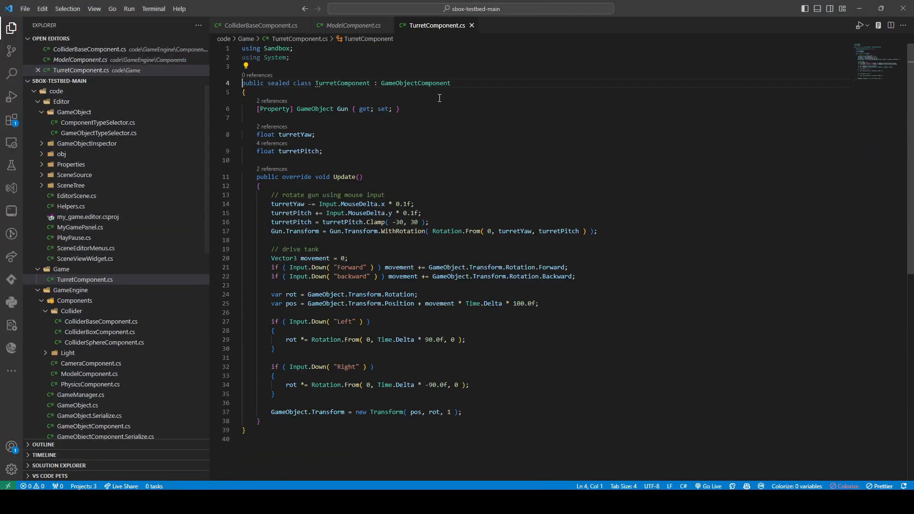
# - Highlight the Gun property declaration, its Property attribute and its name in TurretComponent.cs
pyautogui.moveTo(404, 109); pyautogui.dragTo(258, 110)
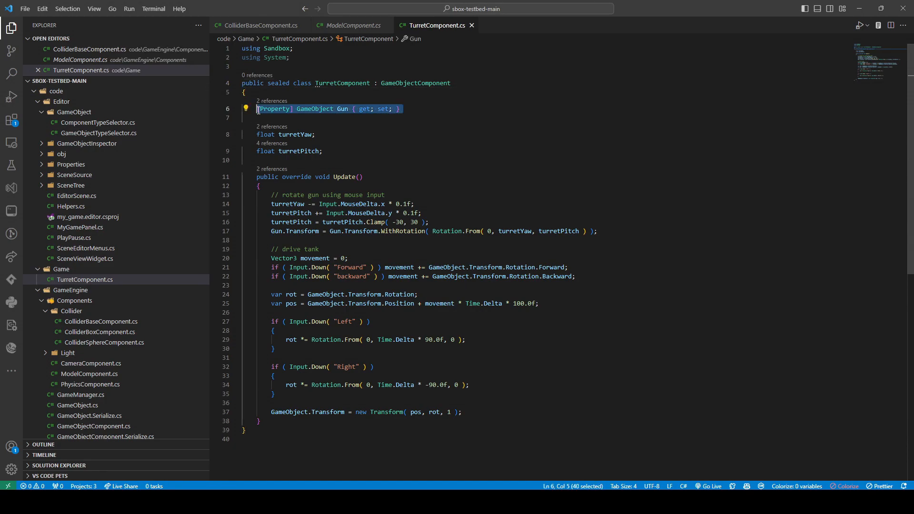
pyautogui.click(351, 132)
pyautogui.doubleClick(286, 109)
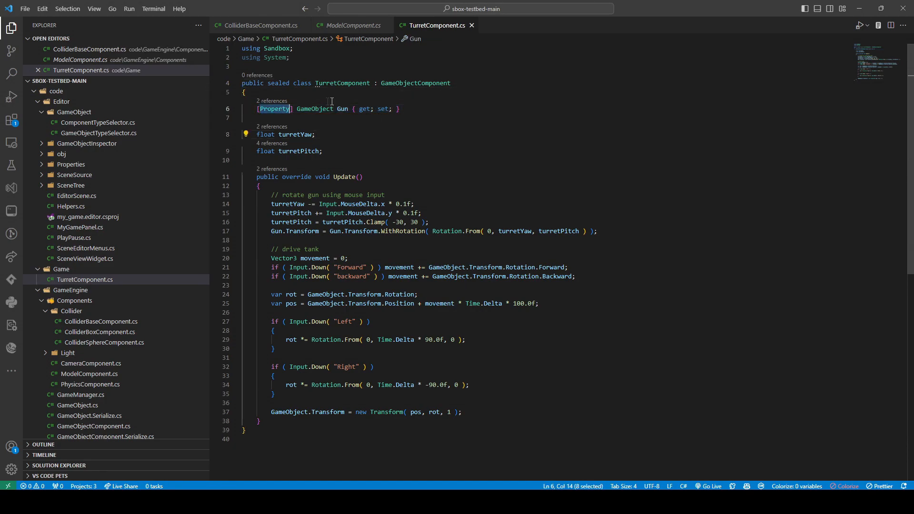
pyautogui.doubleClick(344, 108)
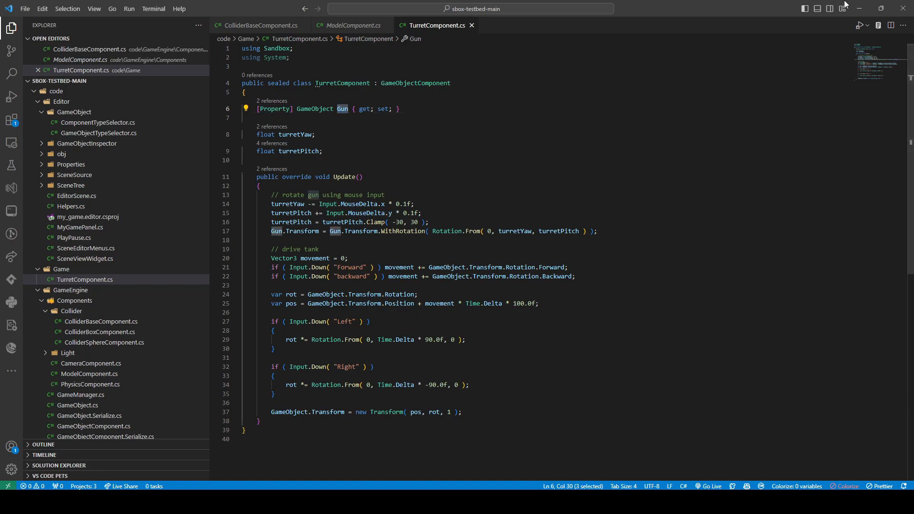
# - Return to the s&box editor and assign Cube (13) as the Gun of Object's Turret Component
pyautogui.click(864, 5)
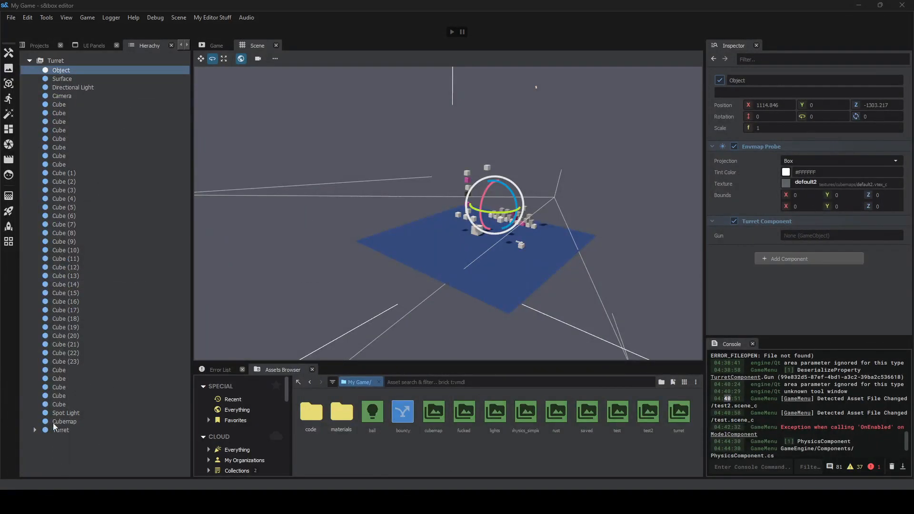
pyautogui.moveTo(69, 276); pyautogui.dragTo(822, 236)
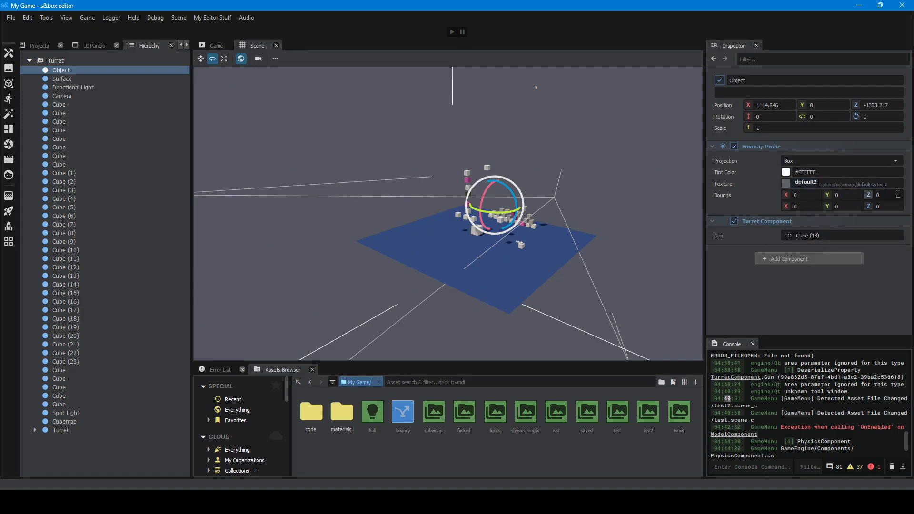
# - Examine the cubes and turret on the blue floor from closer viewpoints in the scene
pyautogui.moveTo(585, 212); pyautogui.dragTo(571, 178, button='right')
pyautogui.press('w')
pyautogui.press('w')
pyautogui.press('s')
pyautogui.press('s')
pyautogui.press('w')
pyautogui.click(573, 162)
pyautogui.press('s')
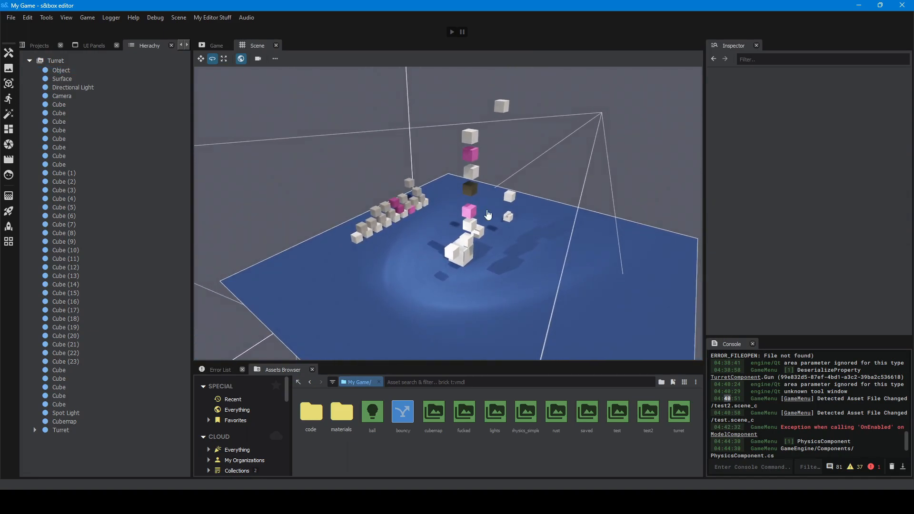